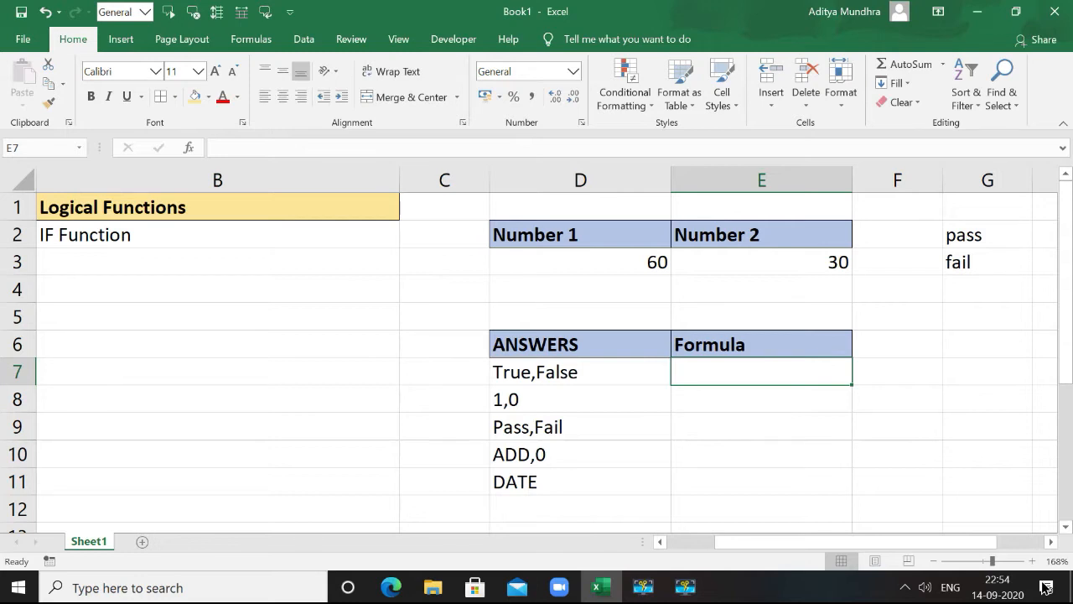
click(255, 46)
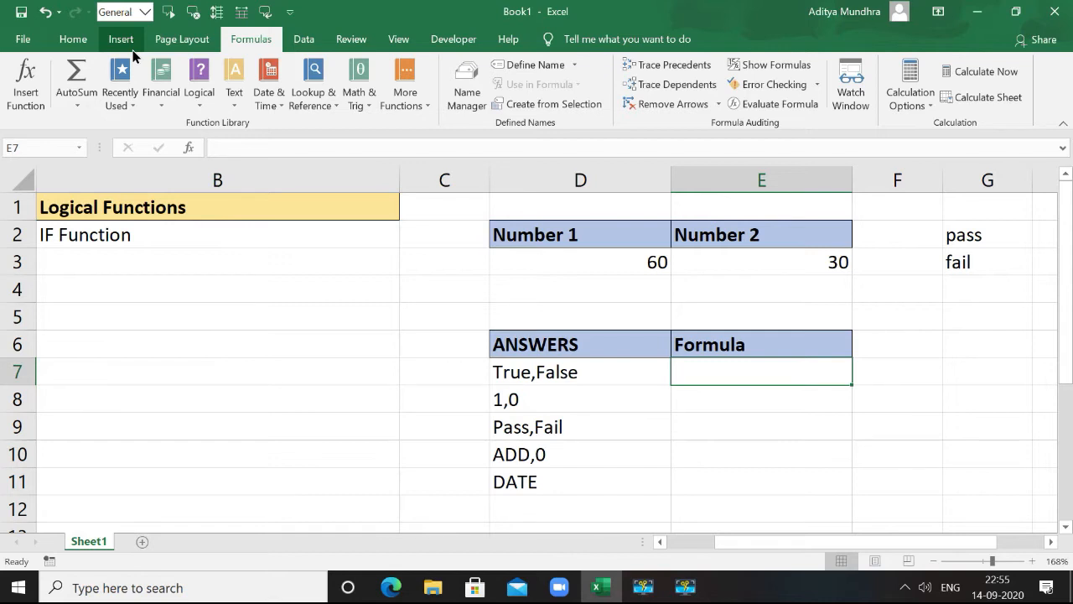
click(83, 39)
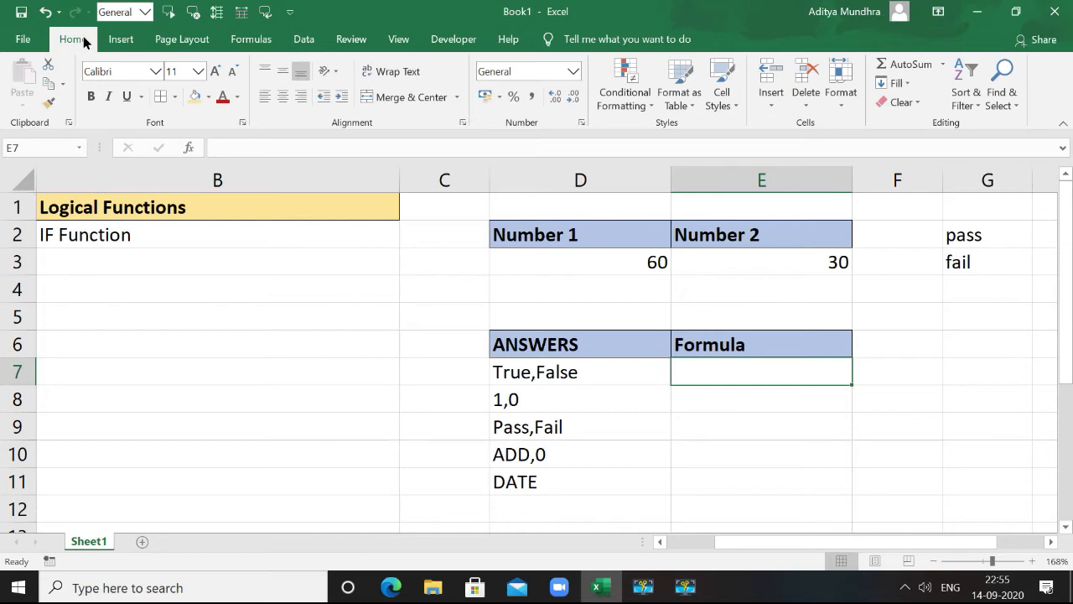
key(Down)
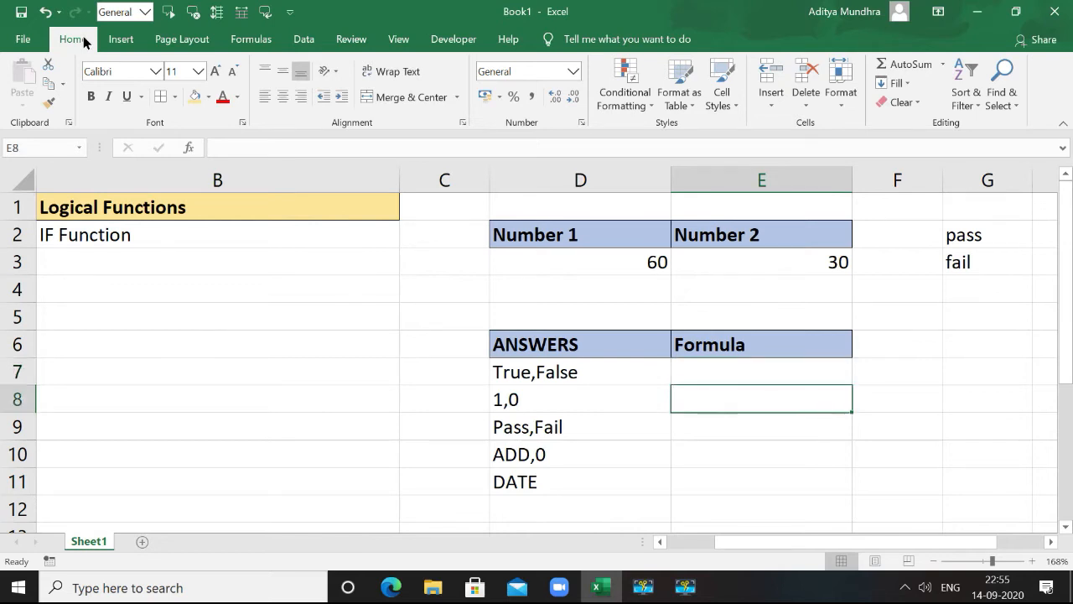
key(Up)
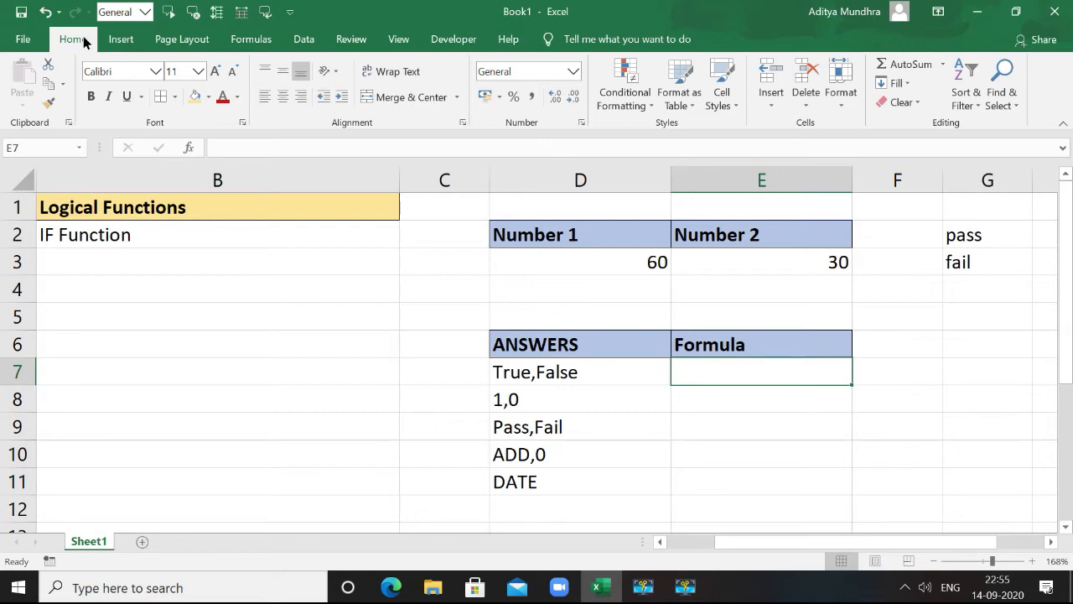
- Begin a formula in cell E7 with a reference to the Number 1 value in D3
text(=)
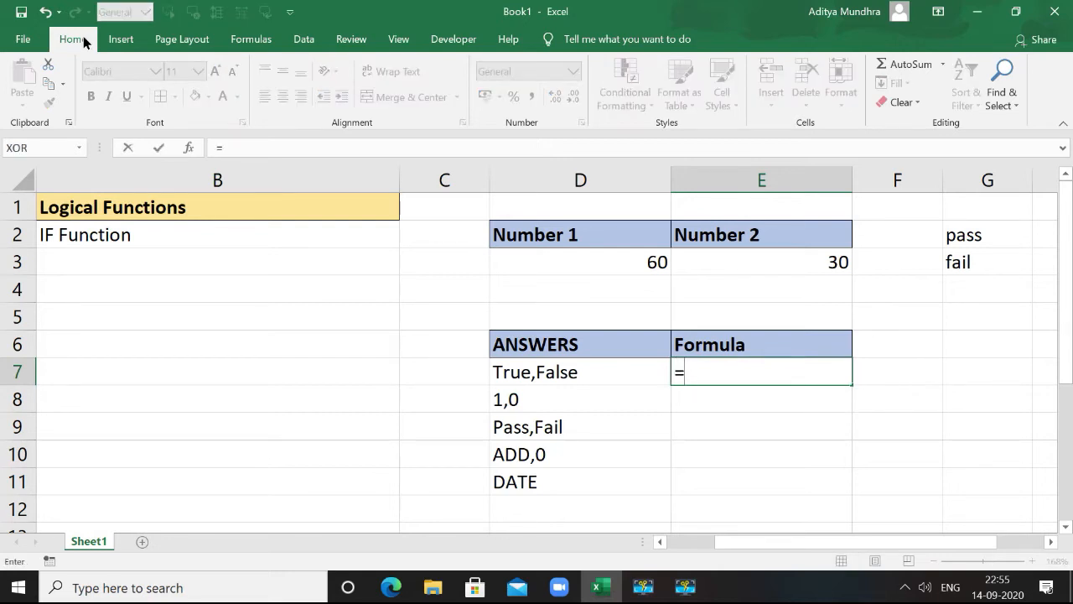
key(Down)
key(Up)
key(Left)
key(Right)
key(BackSpace)
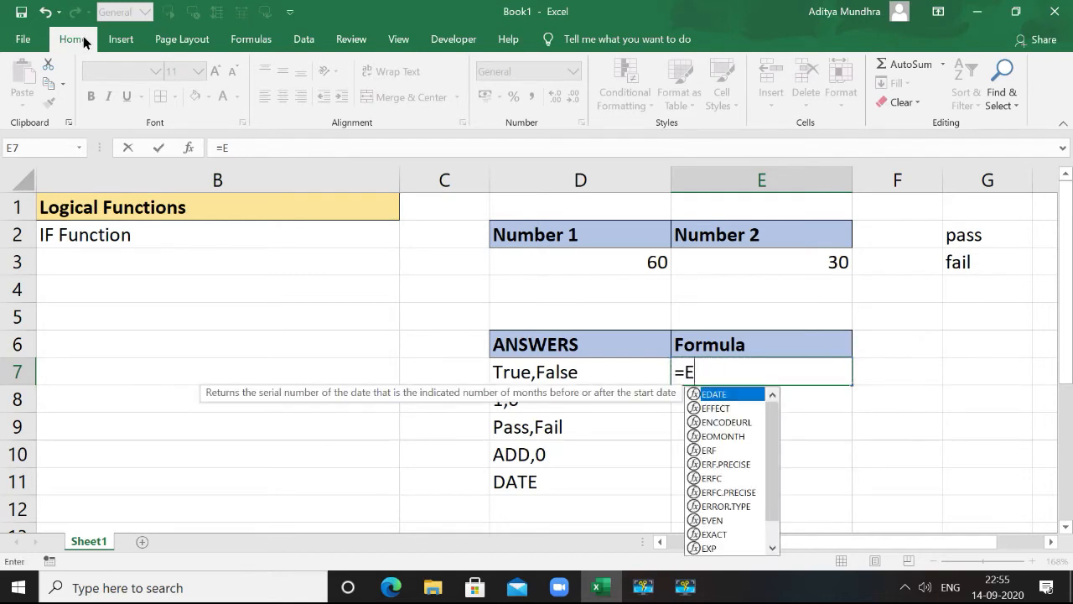
key(BackSpace)
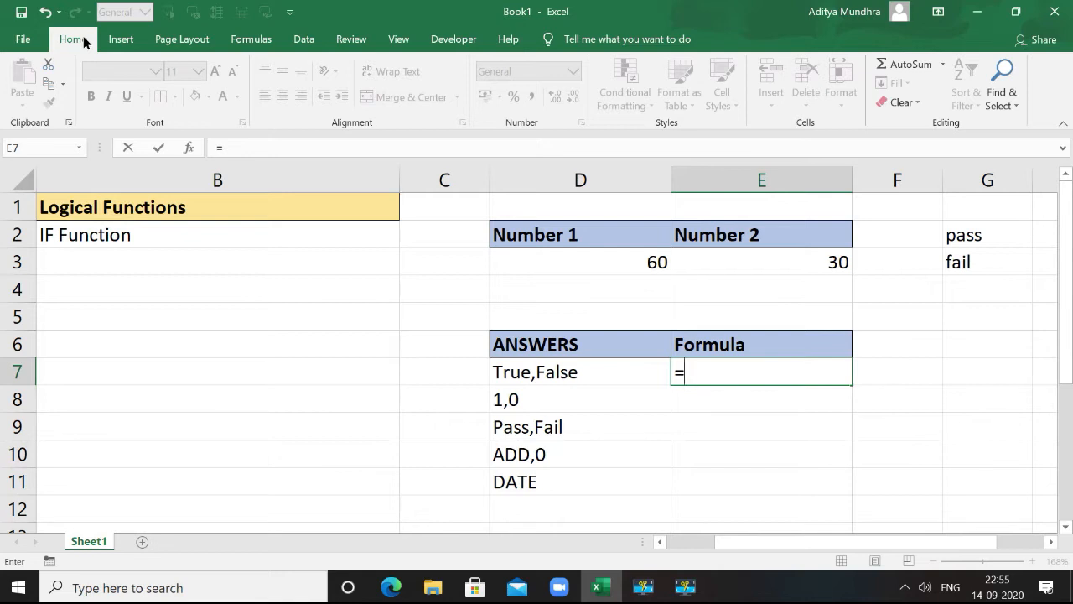
key(Up)
key(Up)
key(Up)
key(Up)
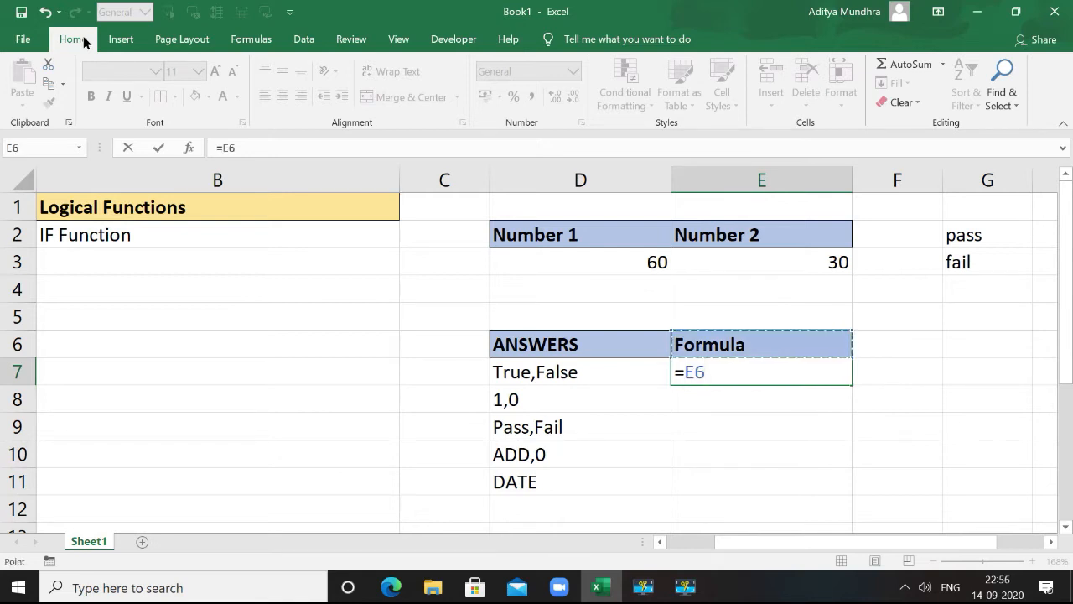
key(Left)
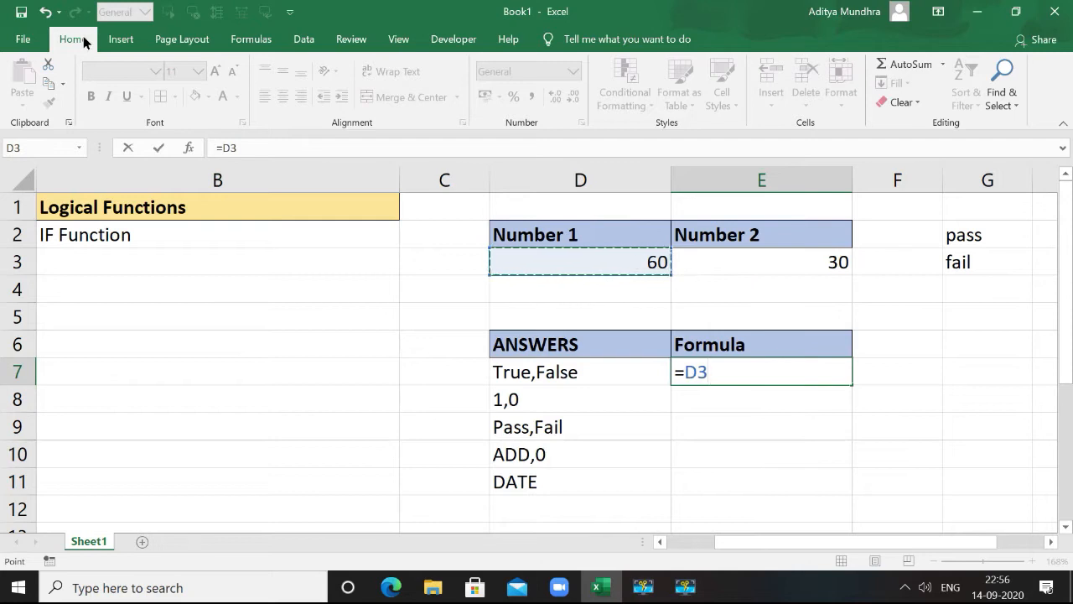
- Complete the E7 formula as =D3>E3 to compare Number 1 with Number 2
text(>)
key(Right)
key(Up)
key(Up)
key(Up)
key(Up)
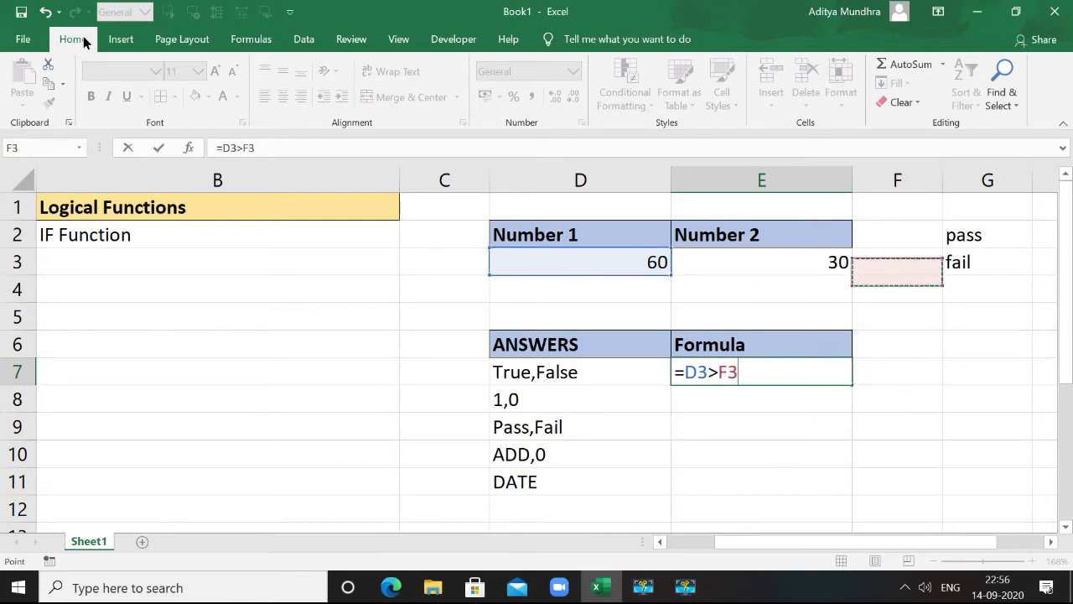
key(Left)
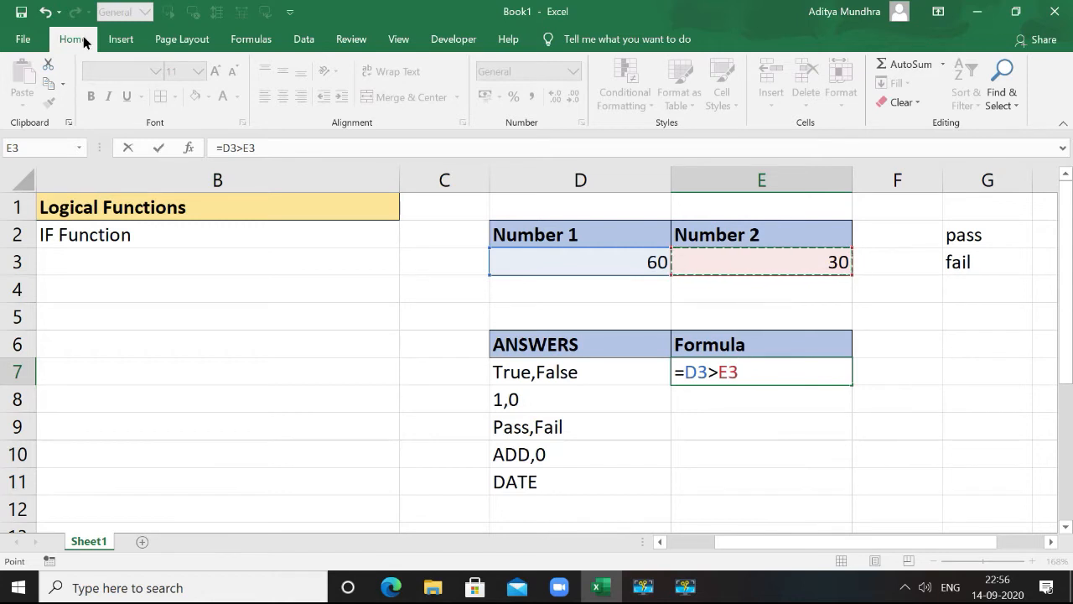
key(Return)
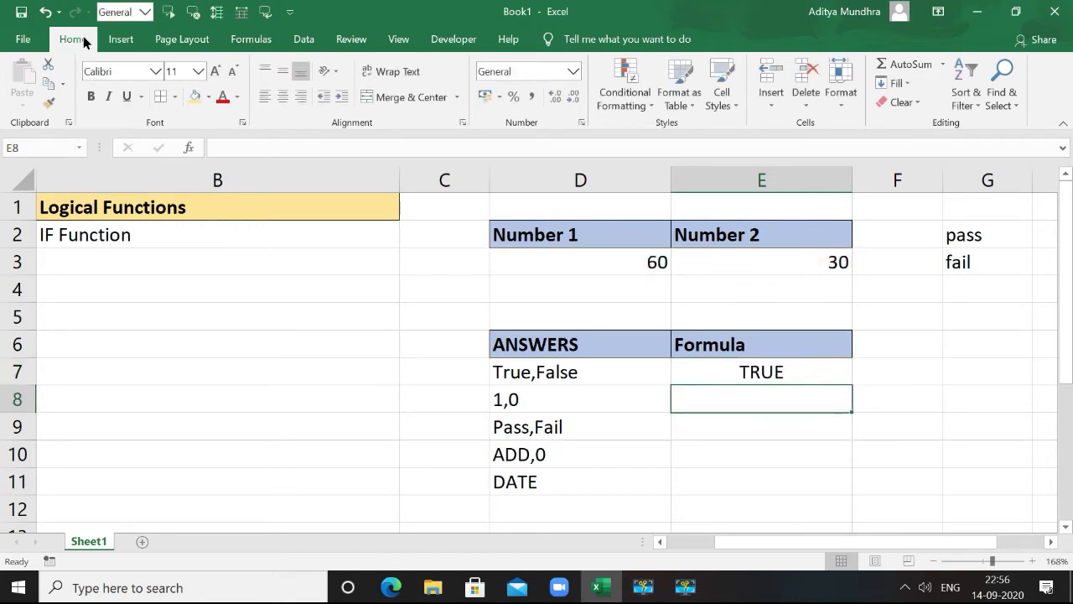
- Examine the comparison formula in cell E7 and the cells it references
key(Up)
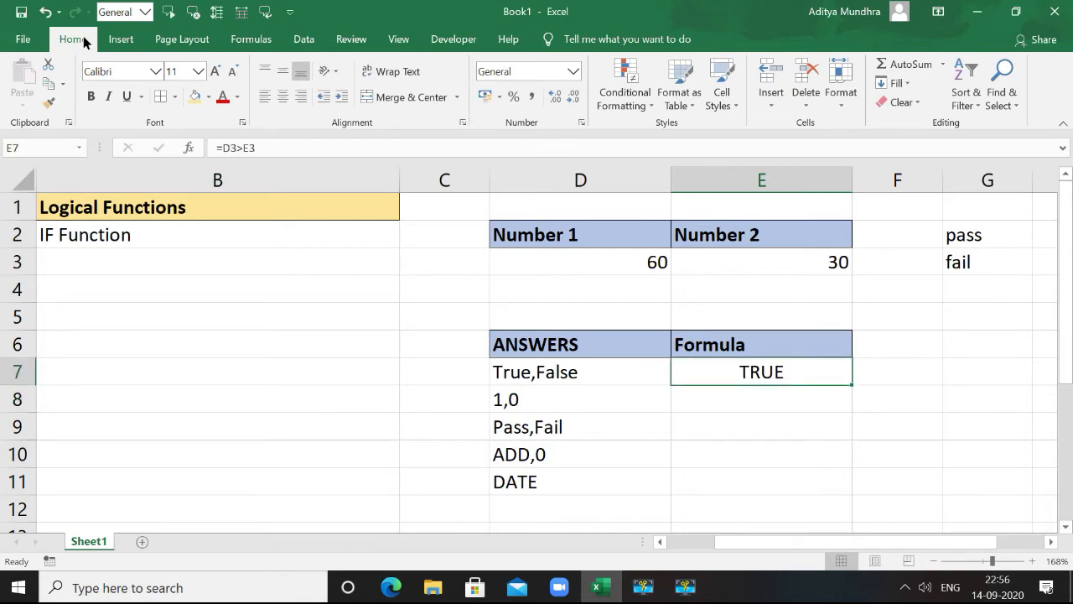
key(Down)
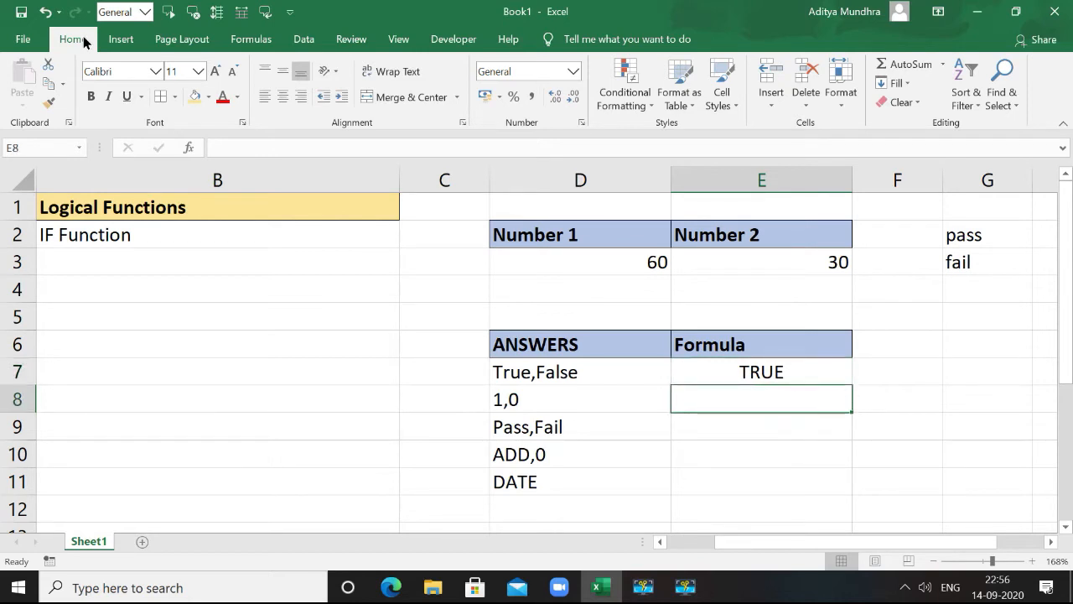
key(Up)
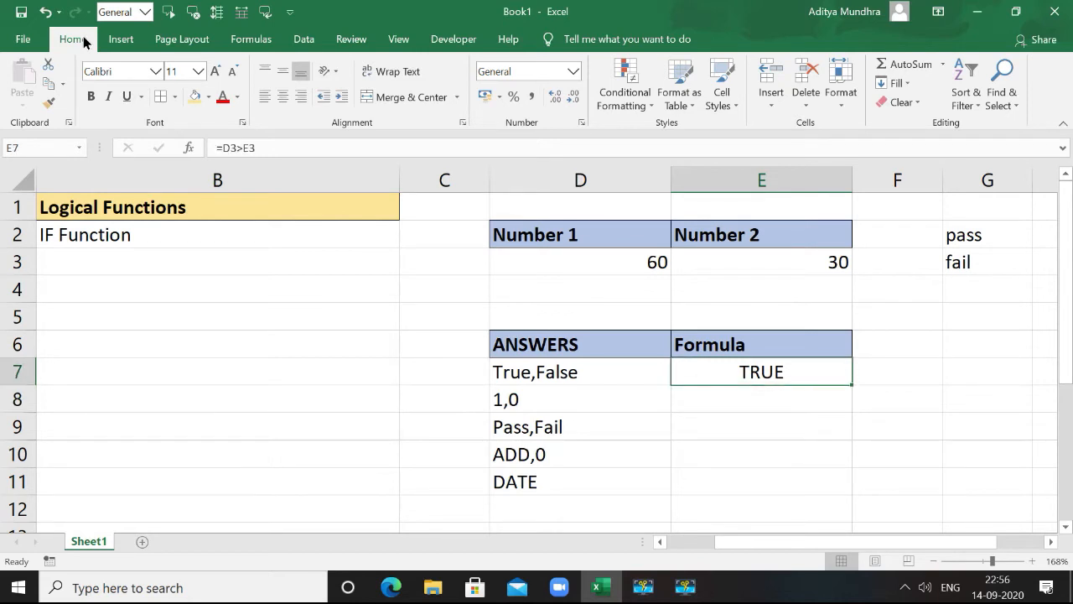
click(273, 151)
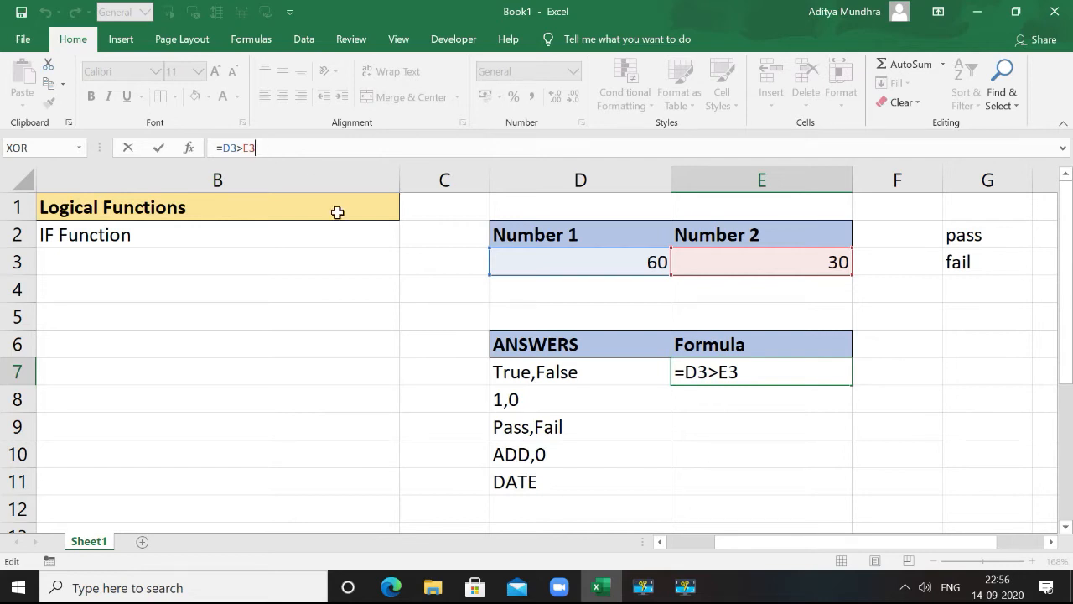
click(437, 314)
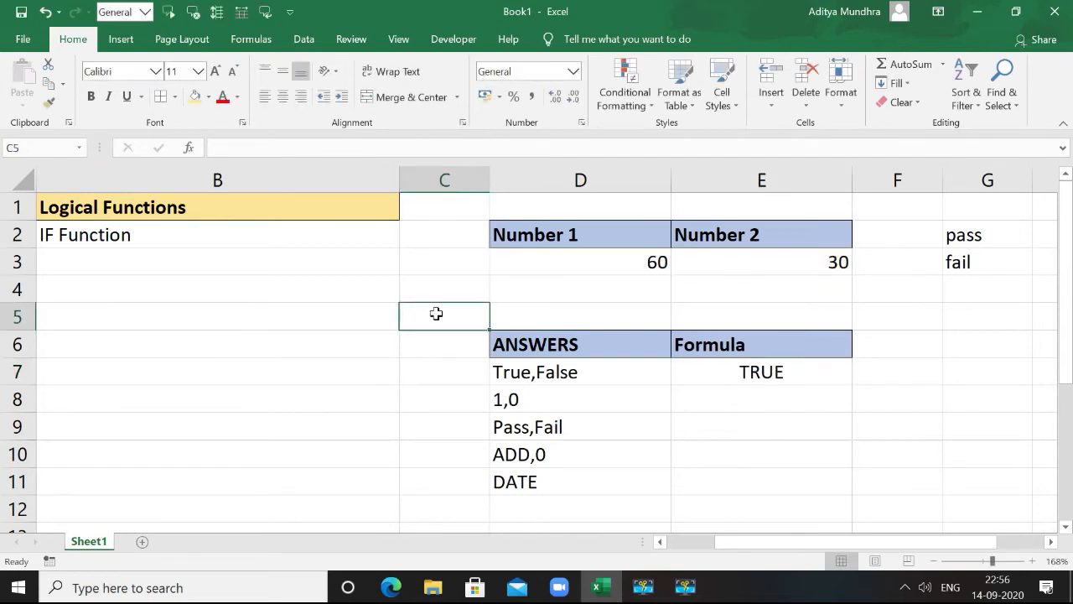
text(<>)
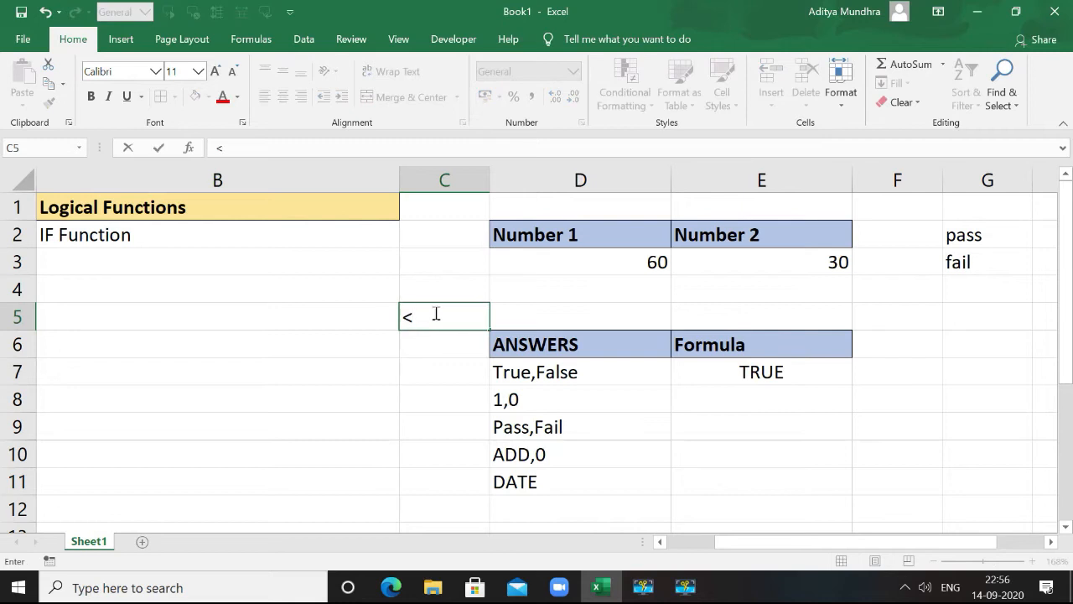
key(BackSpace)
key(BackSpace)
- Begin an IF formula in cell E8 with D3 as the first operand of its logical test
click(814, 374)
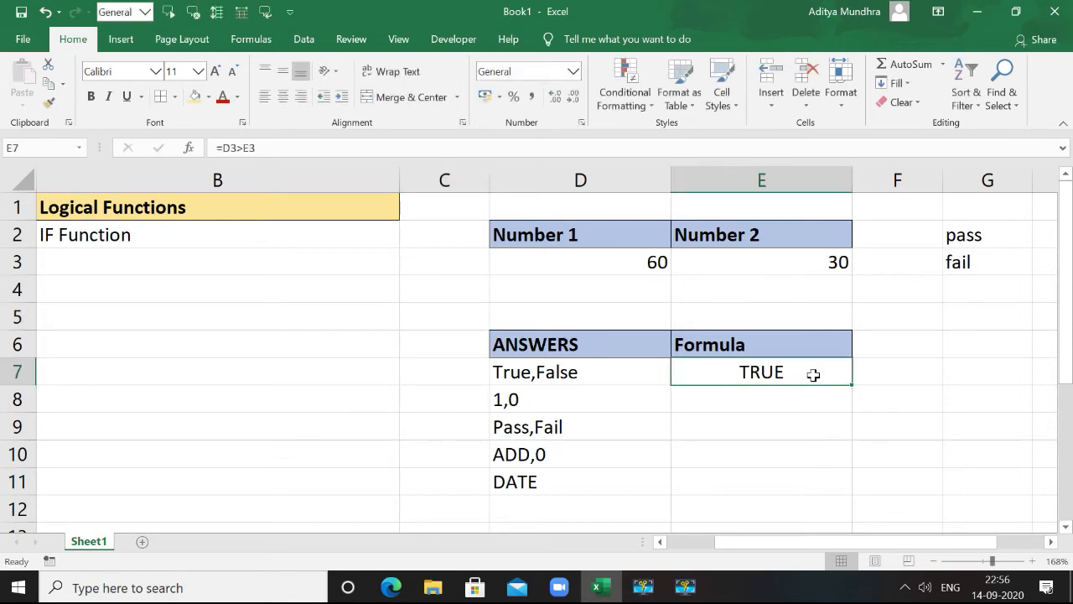
key(Down)
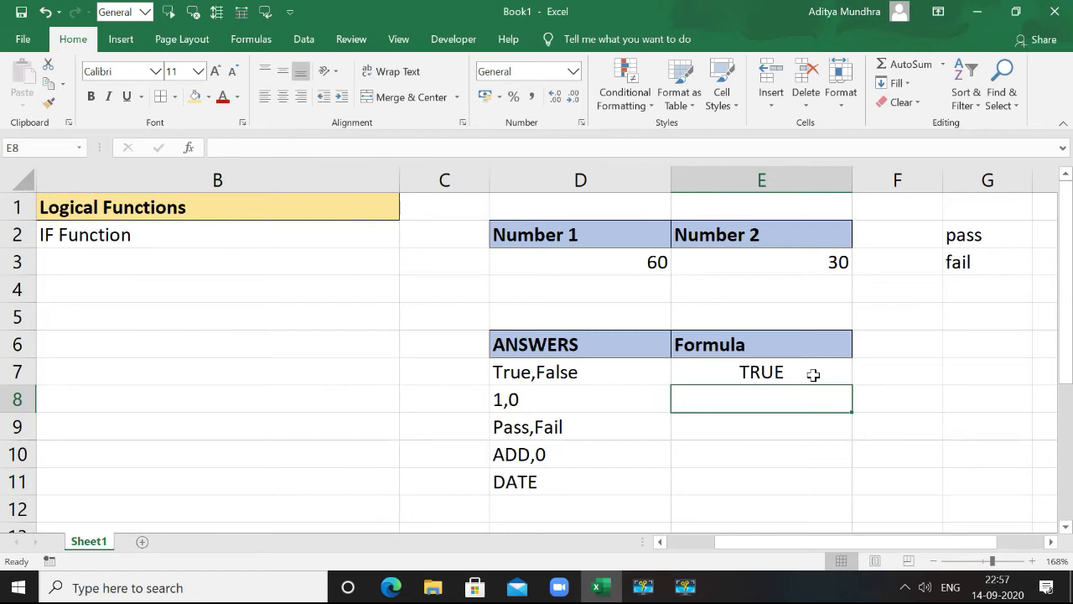
text(=IF)
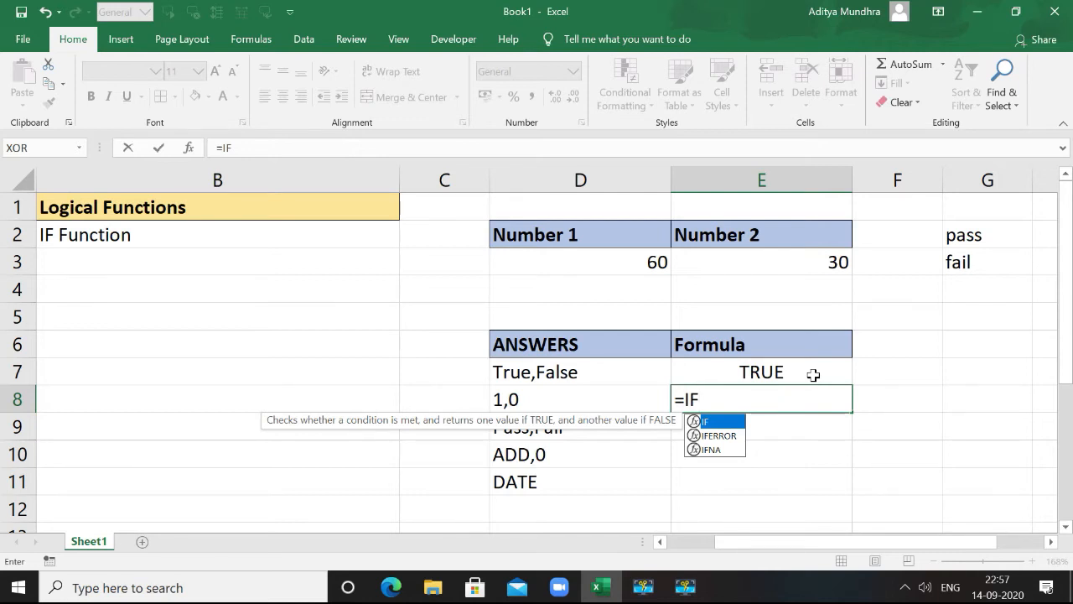
text(()
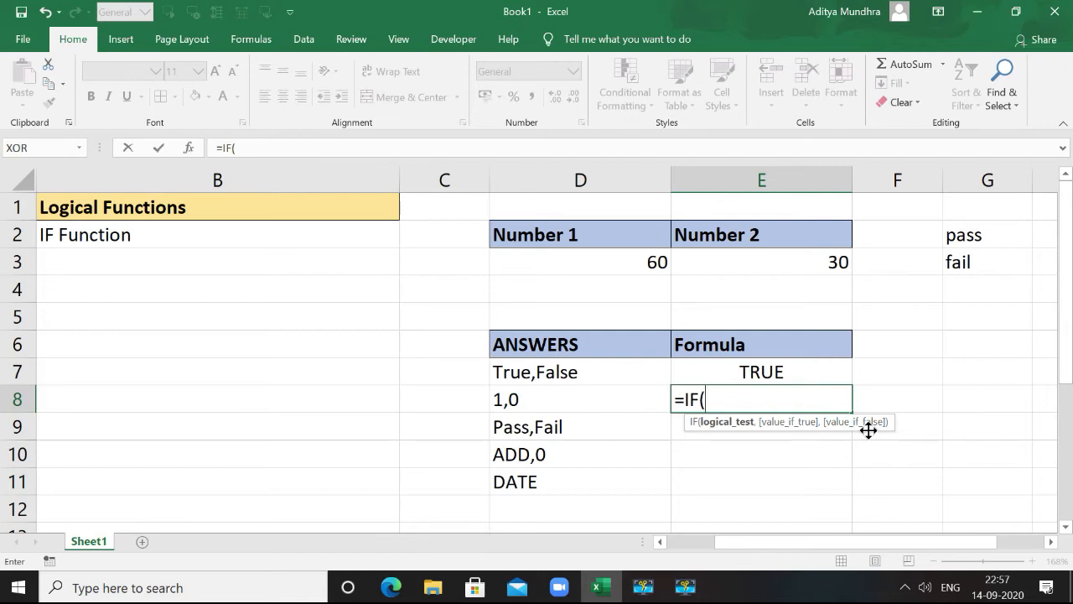
key(Up)
key(Up)
key(Up)
key(Up)
key(Up)
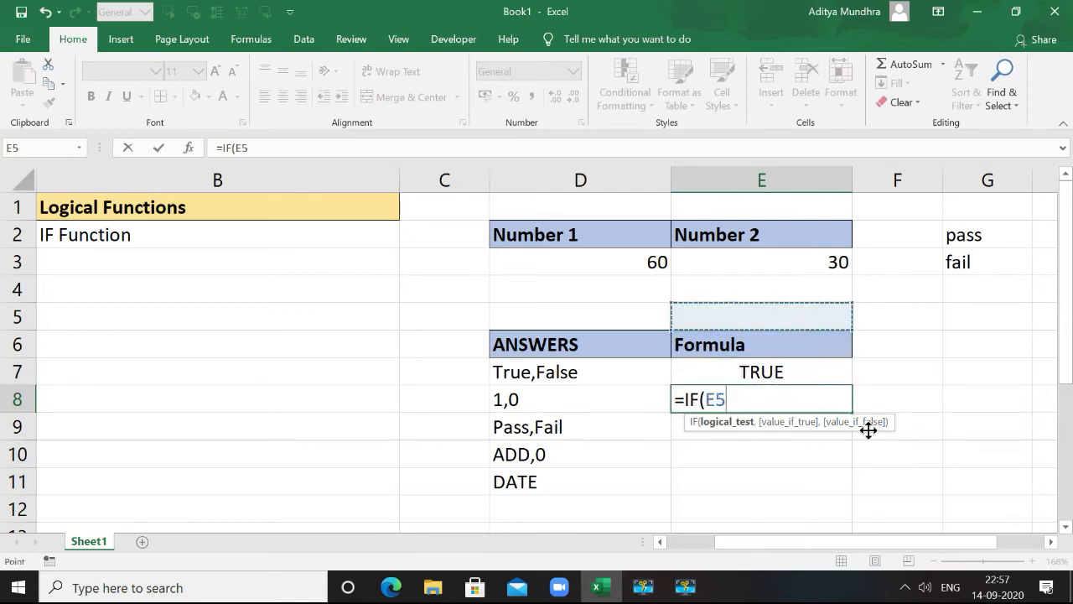
key(Left)
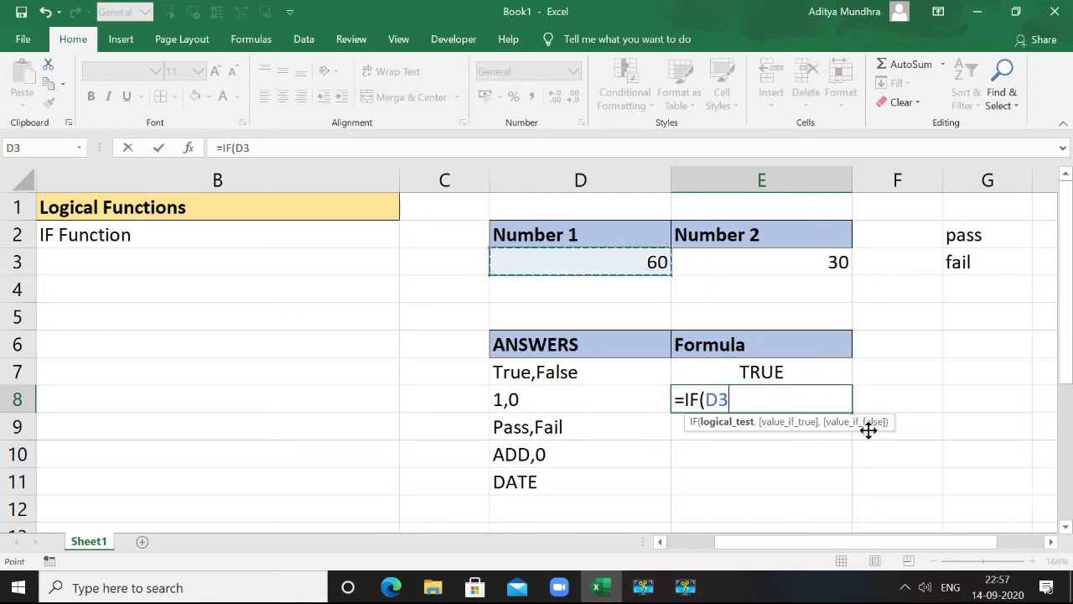
- Complete the logical test of the E8 IF formula as D3>E3
text(>)
key(Right)
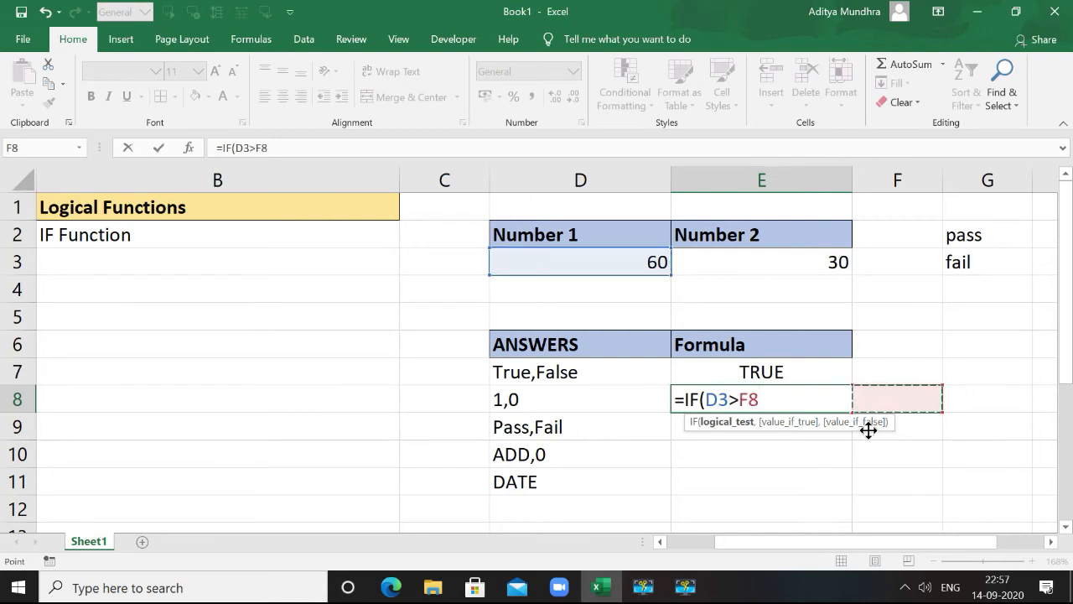
key(Up)
key(Up)
key(Up)
key(Up)
key(Up)
key(Left)
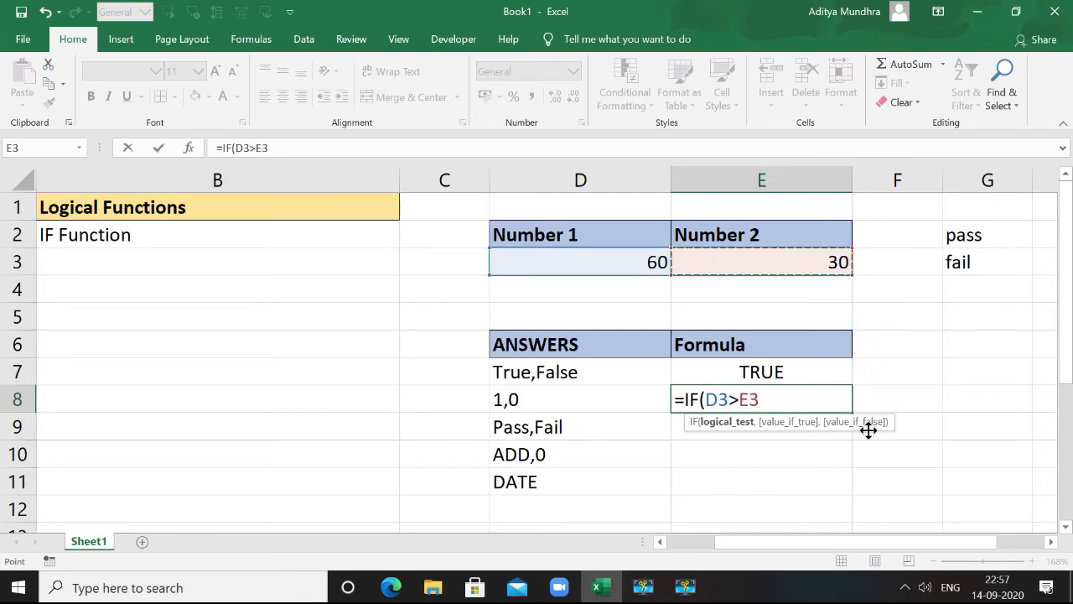
- Finish the E8 formula as =IF(D3>E3,1,0), returning 1 when true and 0 when false
text(,)
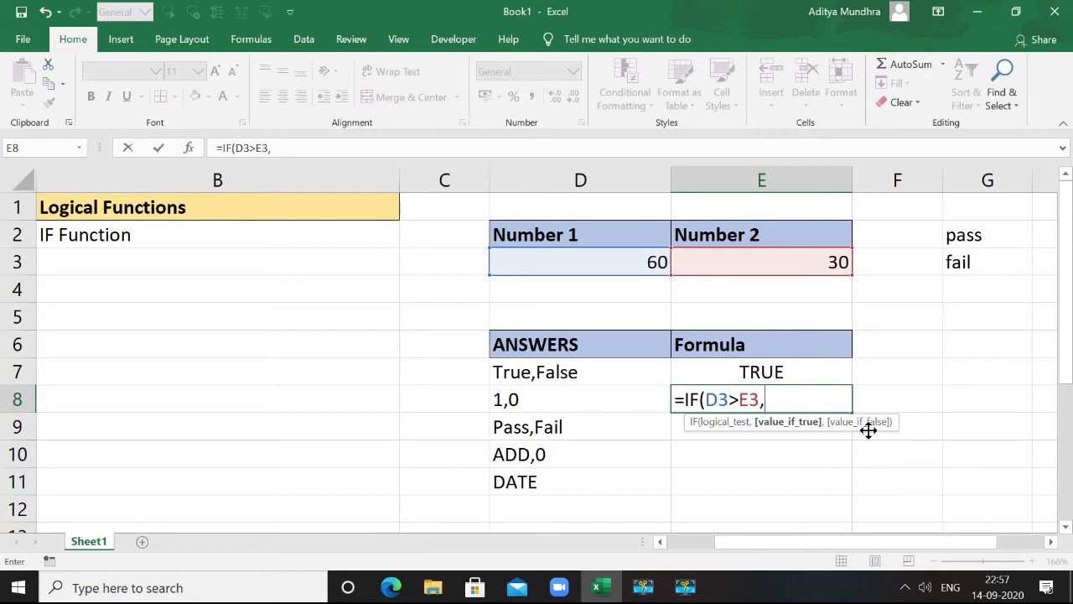
text(1,)
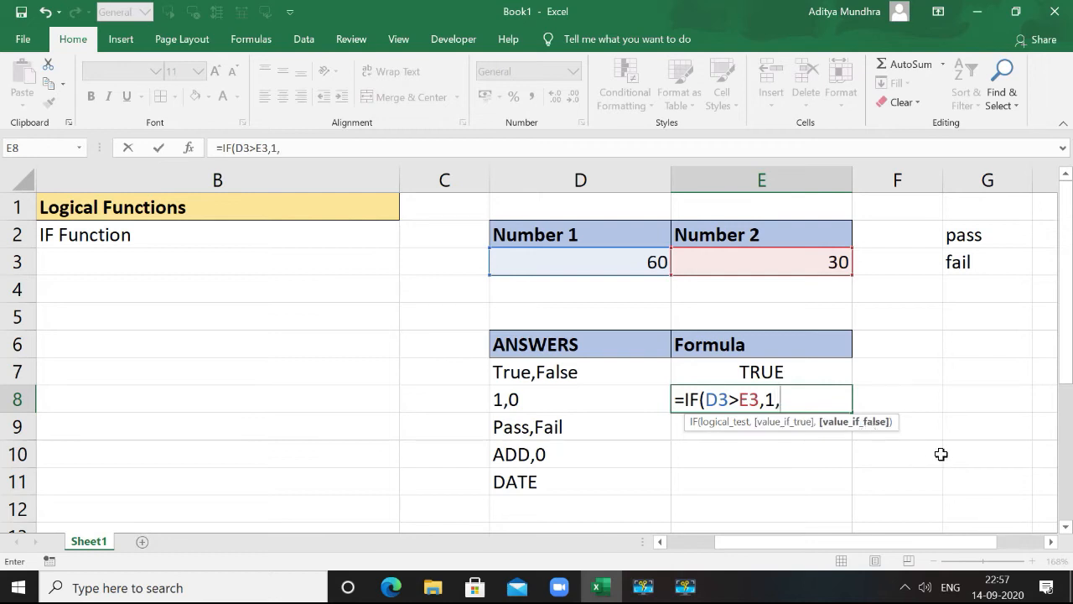
text(0))
key(Return)
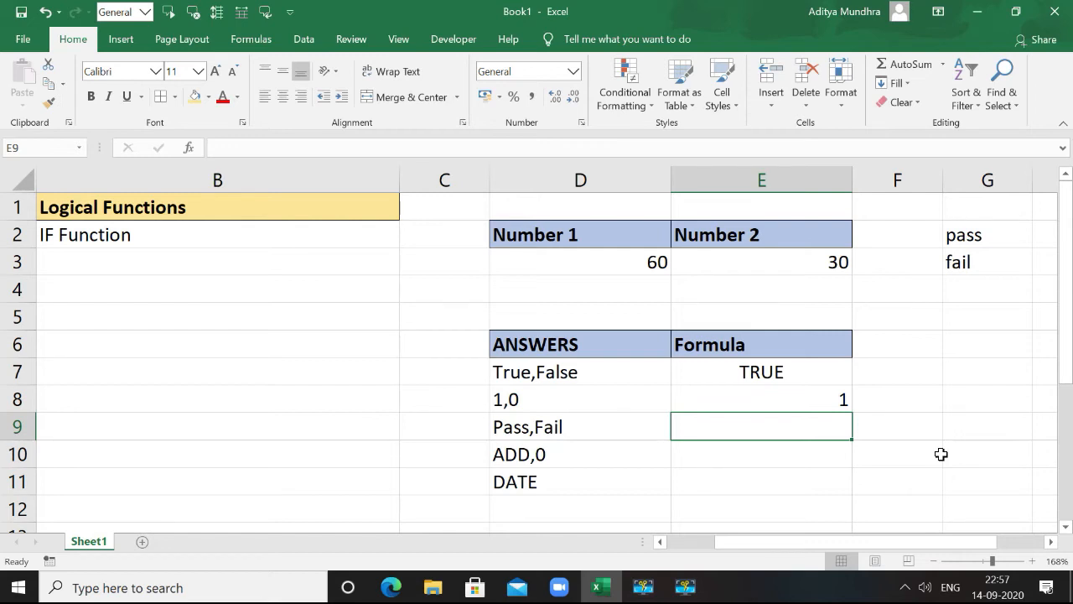
- Begin an IF formula in cell E9, beside Pass,Fail, with D3 as the first operand of its logical test
text(=I)
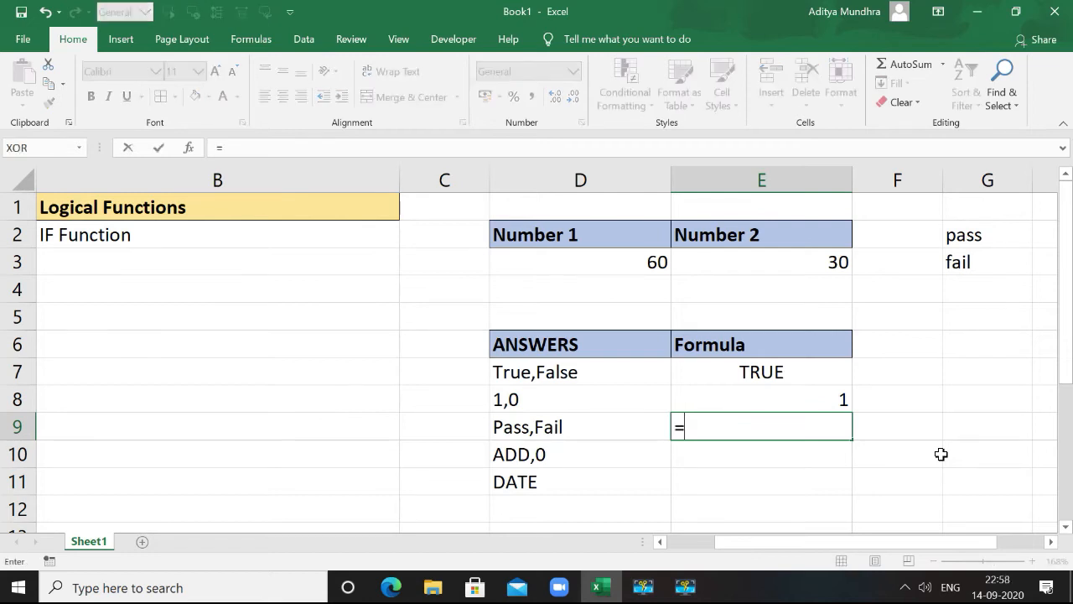
text(F()
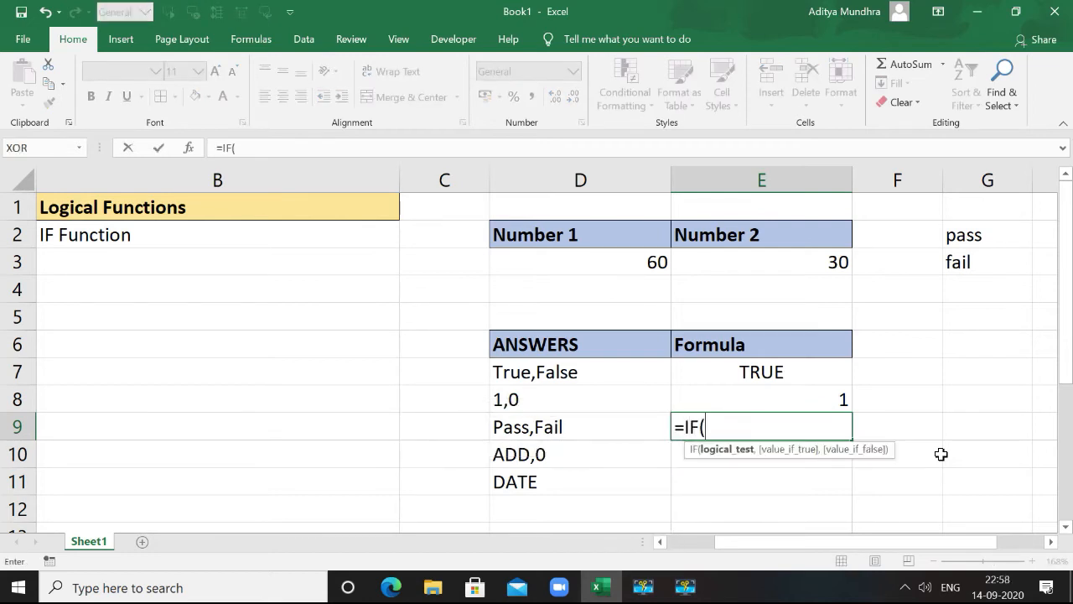
key(Up)
key(Up)
key(Up)
key(Up)
key(Up)
key(Up)
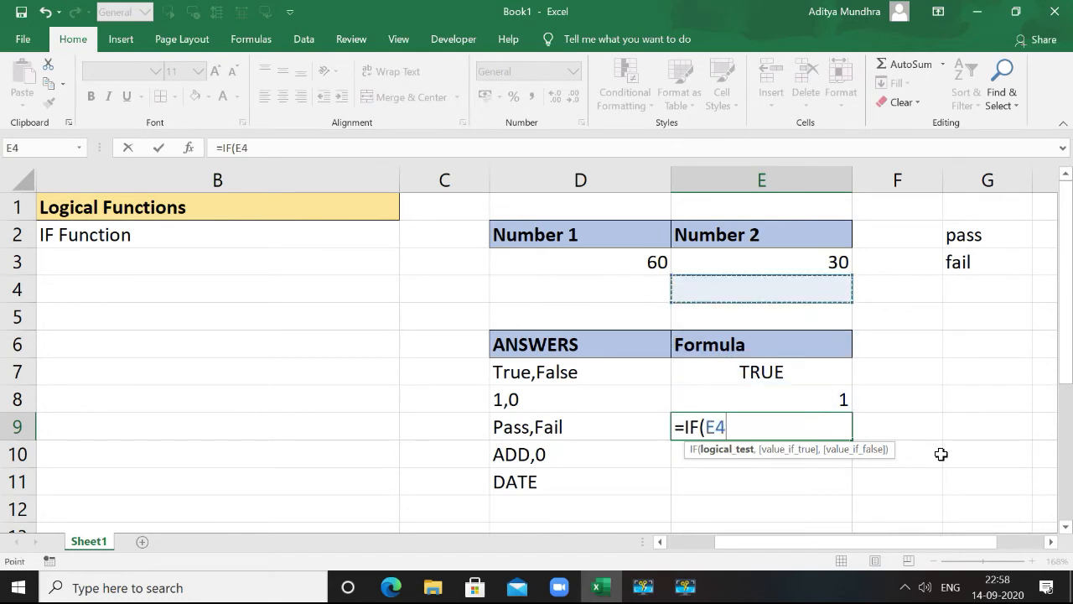
key(Left)
- Complete the logical test of the E9 IF formula as D3>E3
text(>)
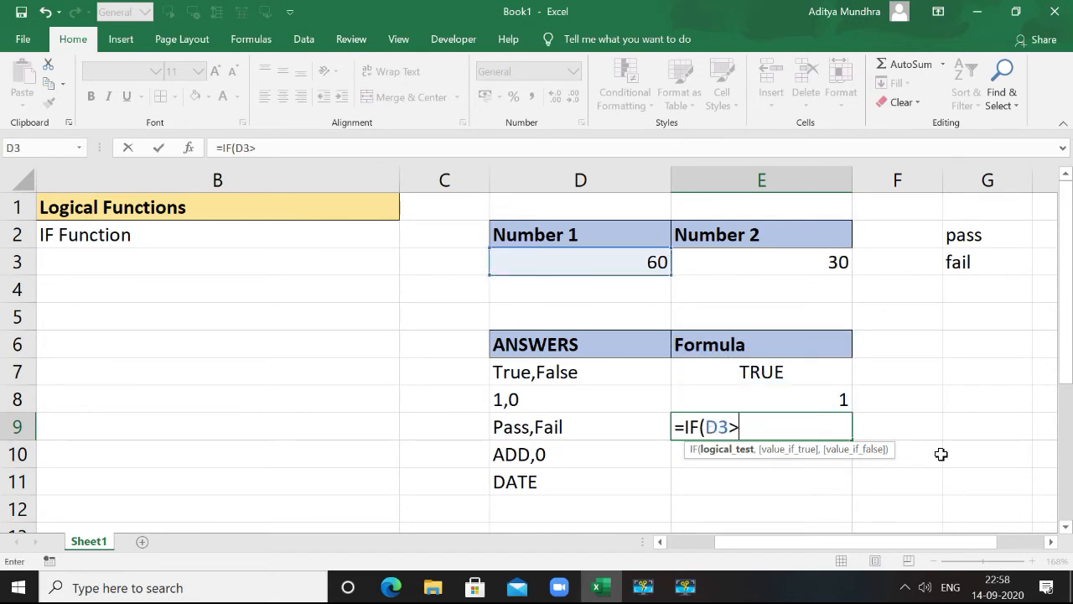
key(Right)
key(Up)
key(Up)
key(Up)
key(Up)
key(Up)
key(Up)
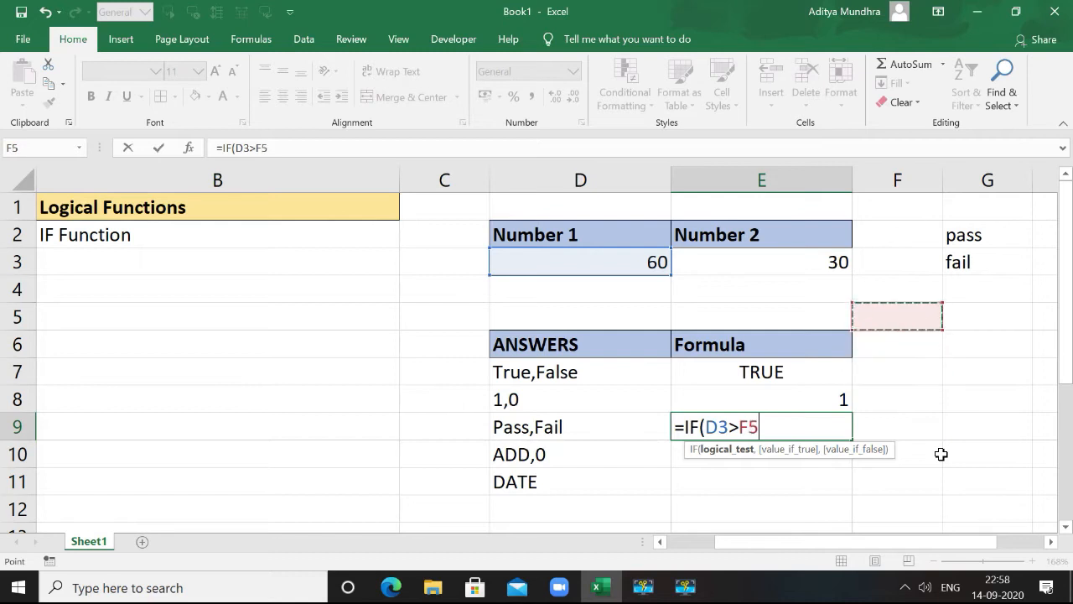
key(Left)
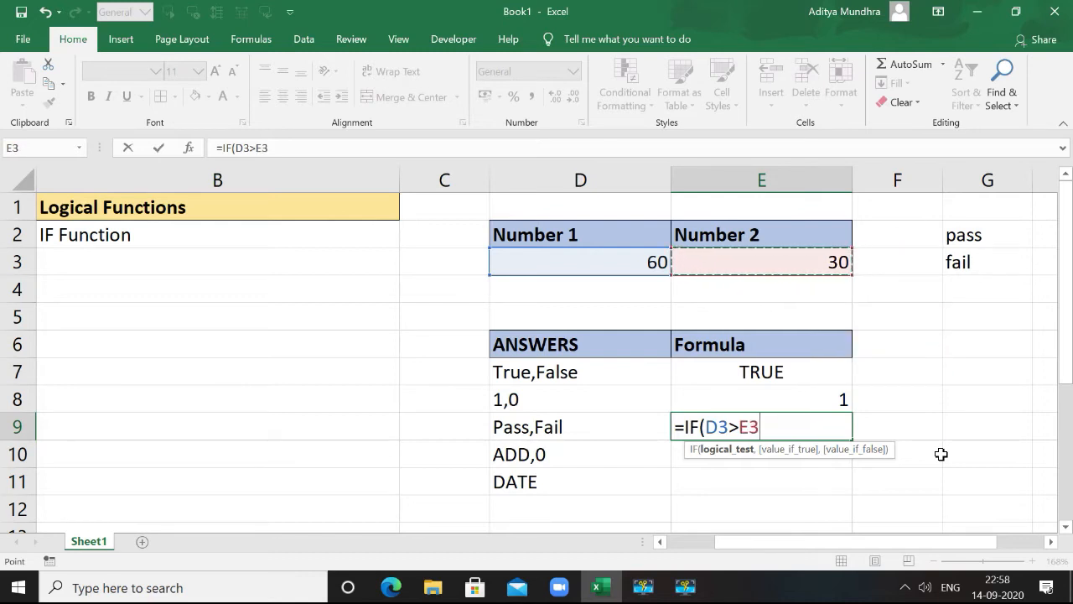
- Enter Pass without quotation marks as the value if true in the E9 formula, giving =IF(D3>E3,Pass)
text(,)
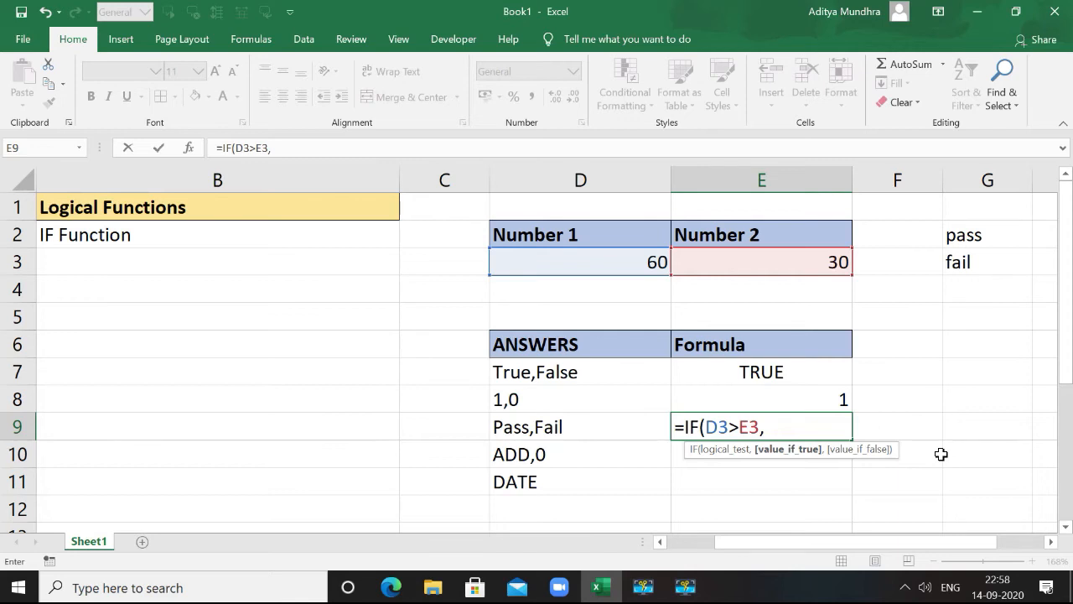
text(Pass)
key(Left)
key(Left)
key(Right)
key(Right)
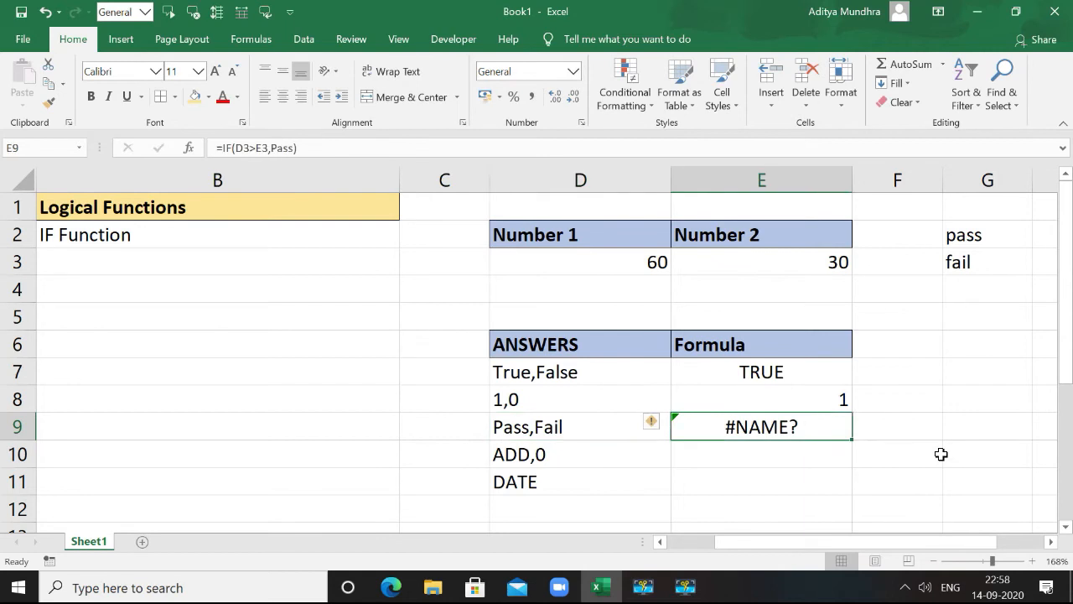
- Correct the E9 formula to =IF(D3>E3,"Pass","Fail"), enclosing Pass in quotation marks and adding Fail as the value if false
double_click(822, 431)
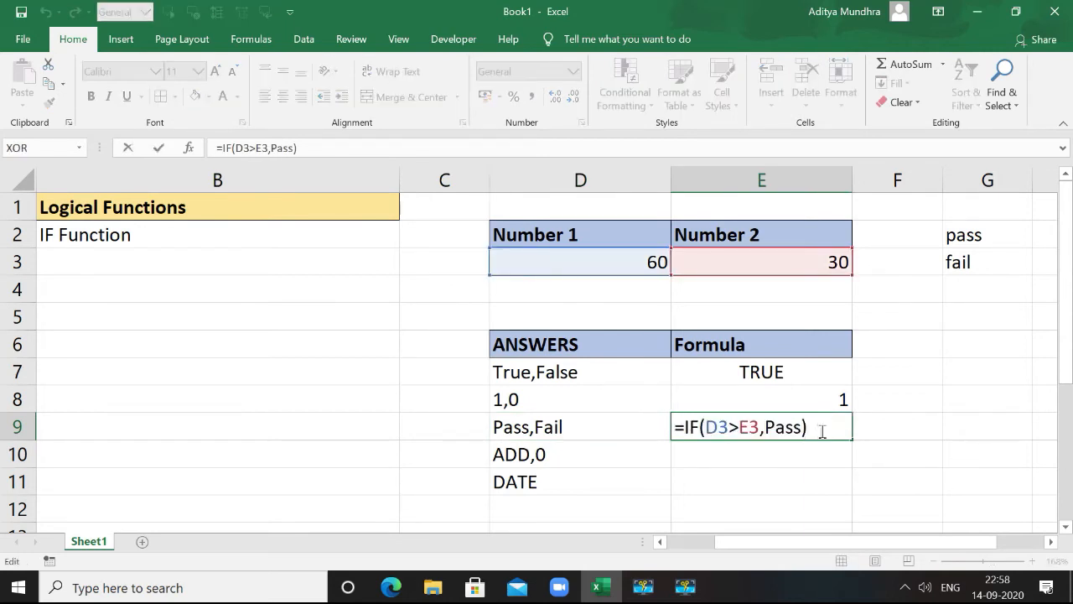
key(BackSpace)
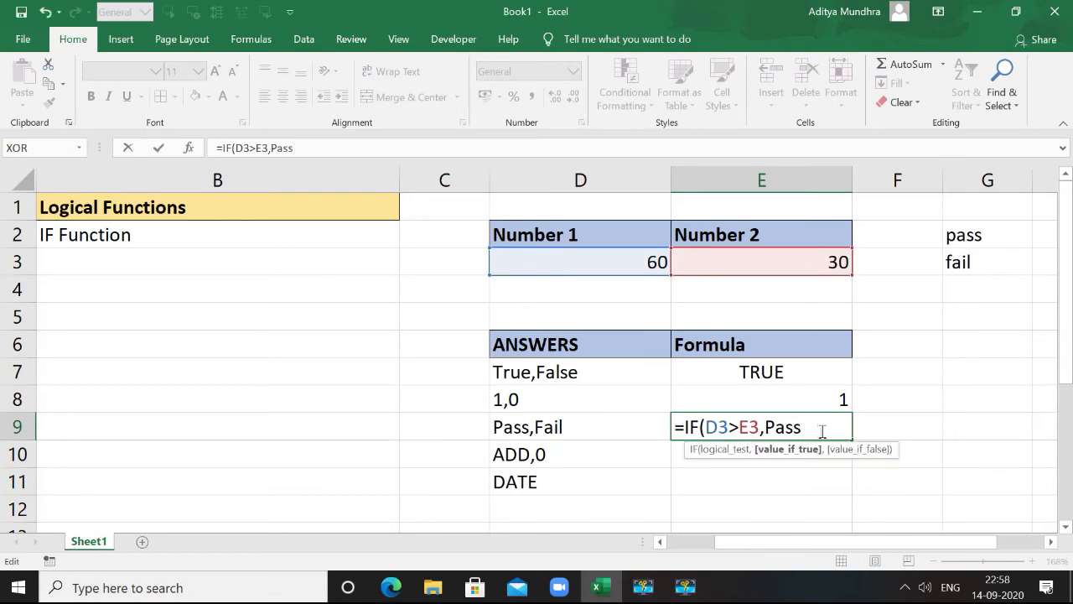
key(Left)
key(Left)
key(Left)
key(Left)
text(")
key(Right)
key(Right)
key(Right)
key(Right)
text(",)
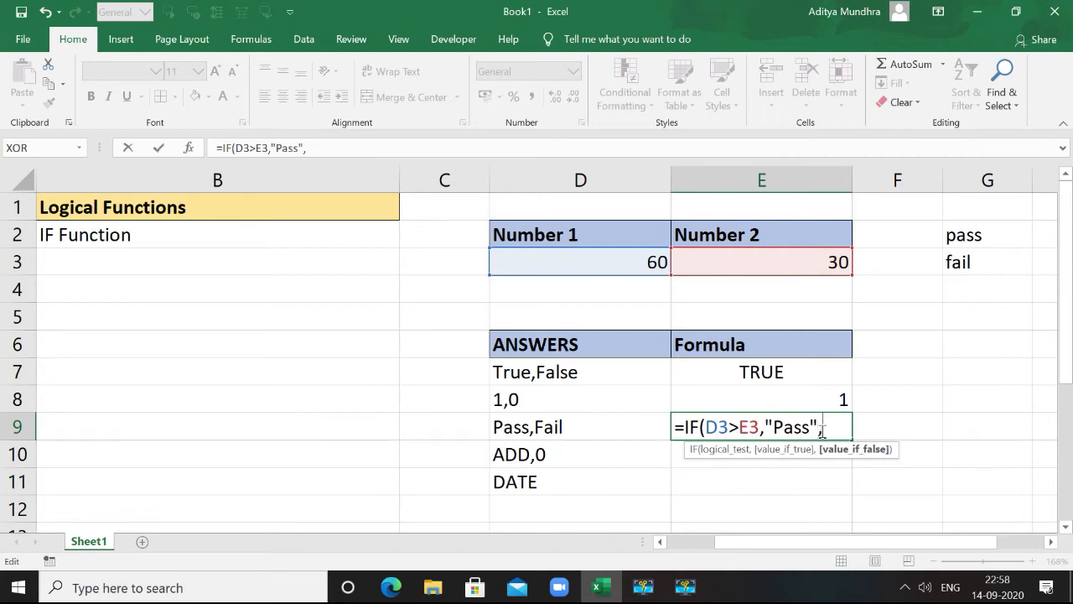
text("Fail"))
key(Return)
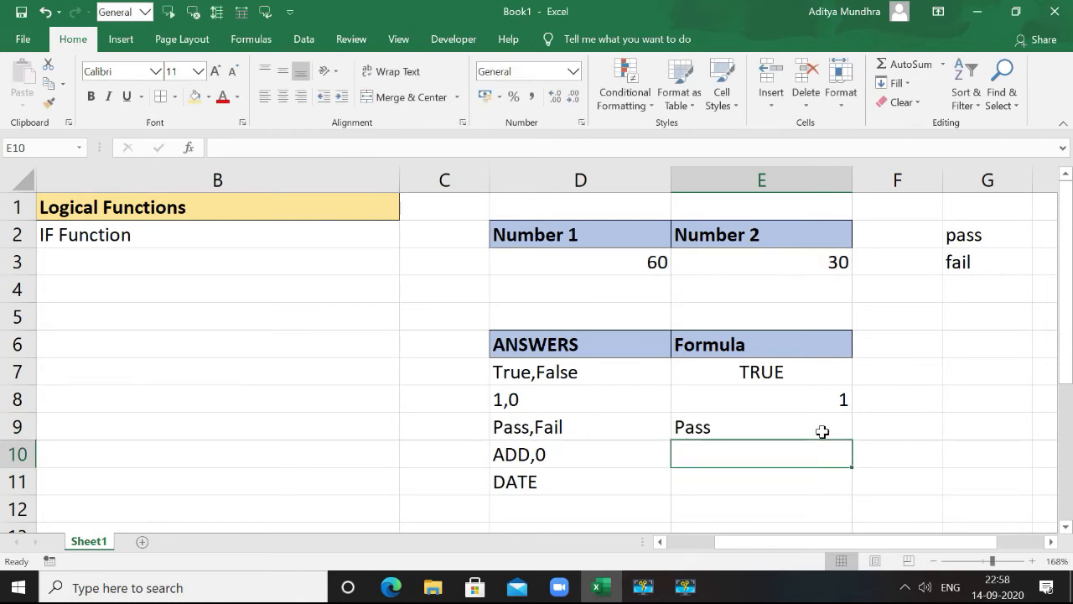
- Review the formulas in cells E7, E8 and E9 one after another
key(Up)
key(Up)
key(Up)
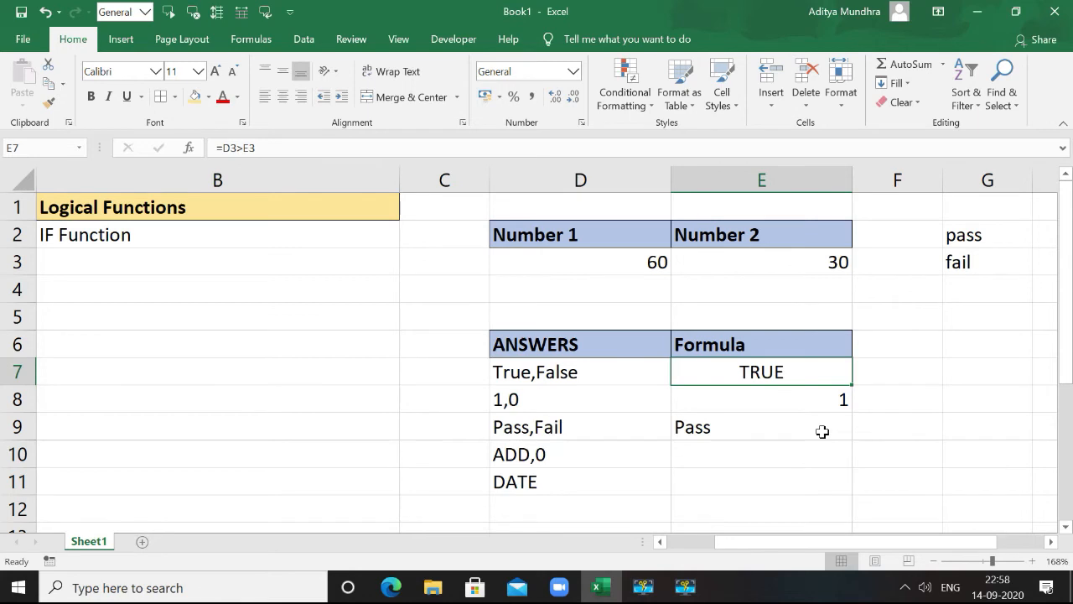
key(Down)
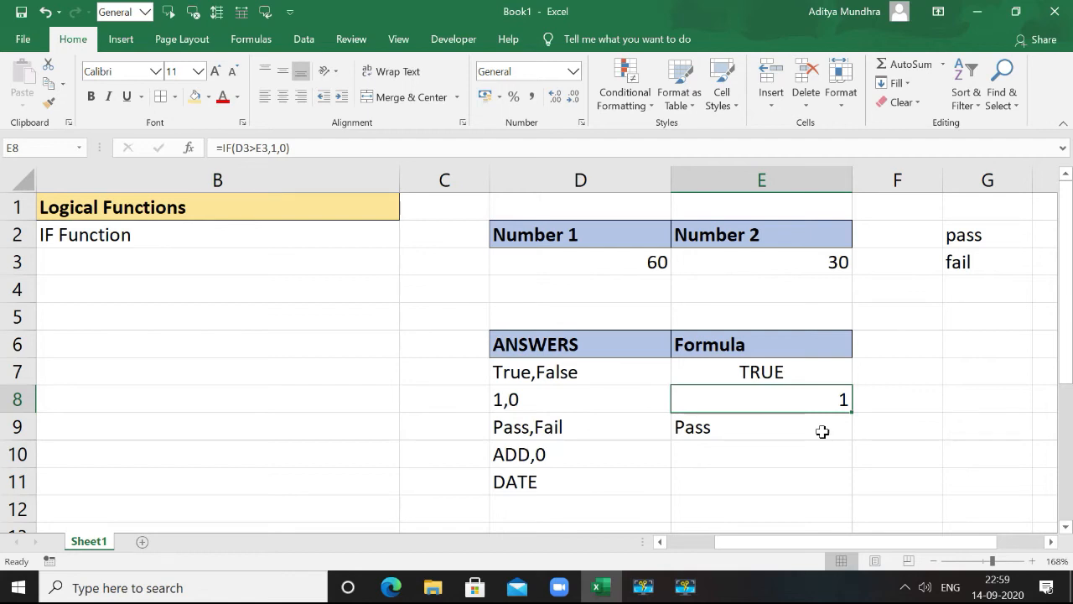
click(823, 431)
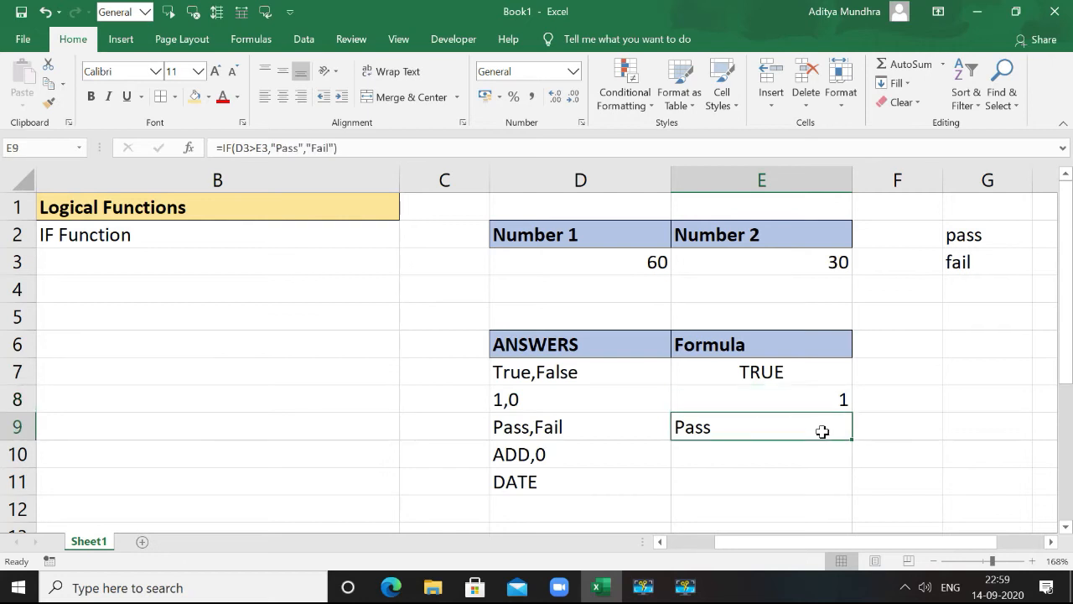
key(Down)
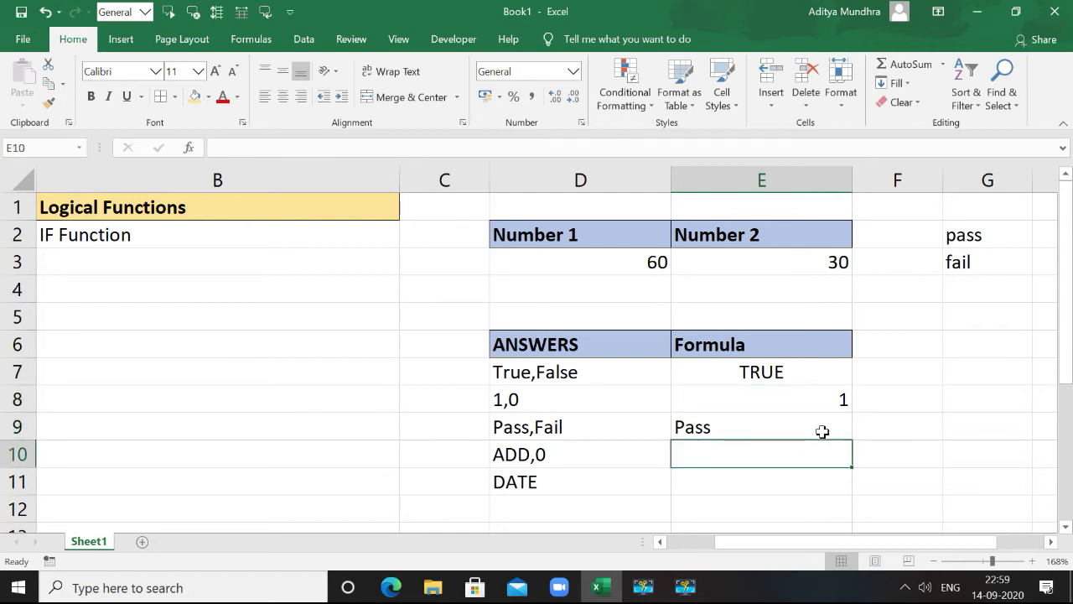
key(Down)
key(Down)
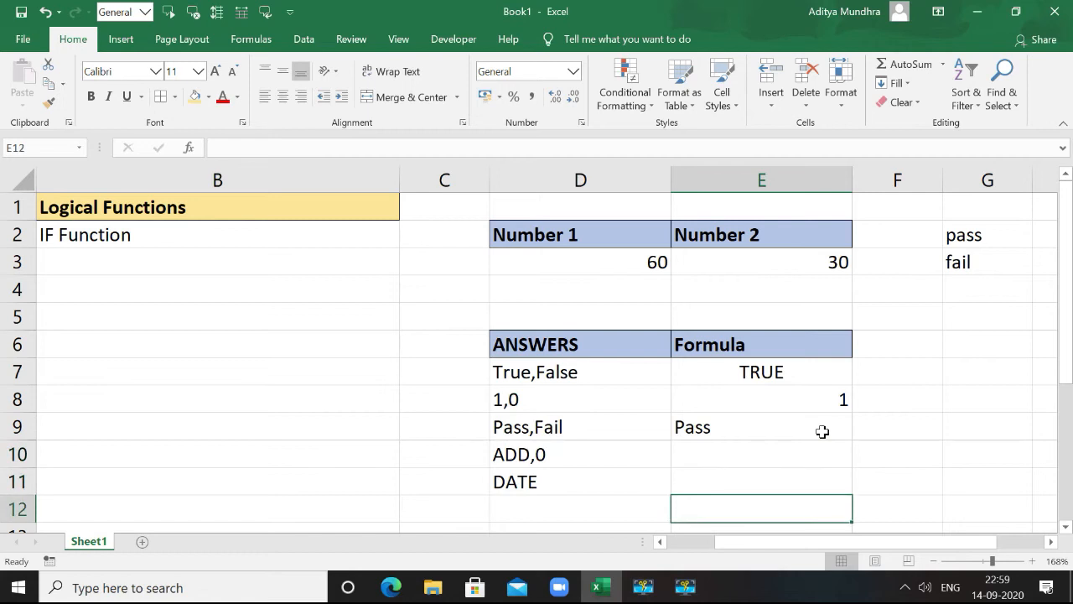
- Add the answer type PASS,FAIL in cell D12, below DATE
key(Left)
key(Up)
key(Up)
key(Down)
key(Down)
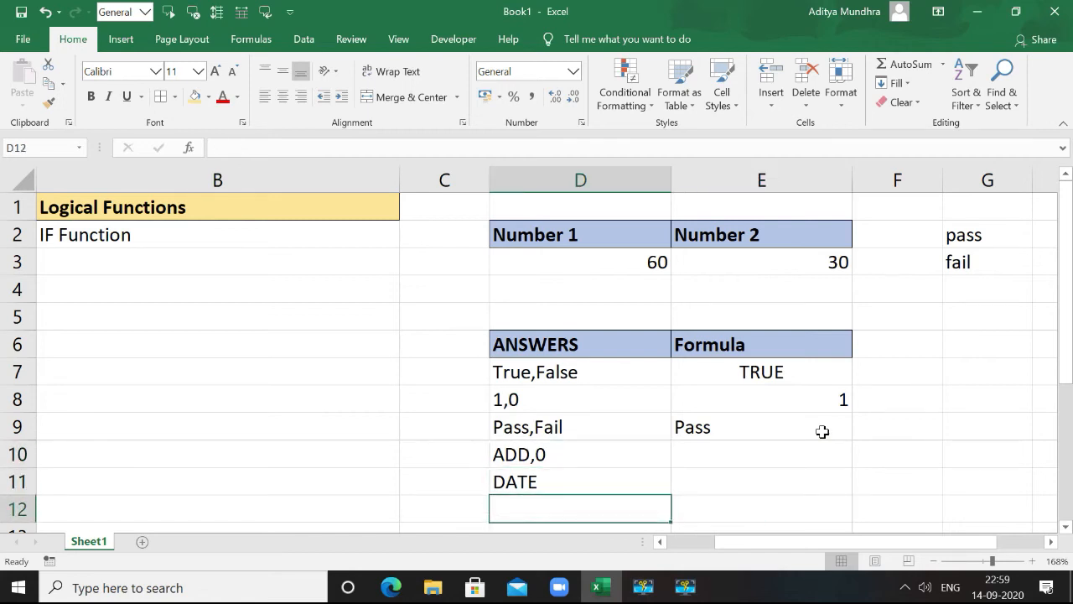
key(Up)
key(Up)
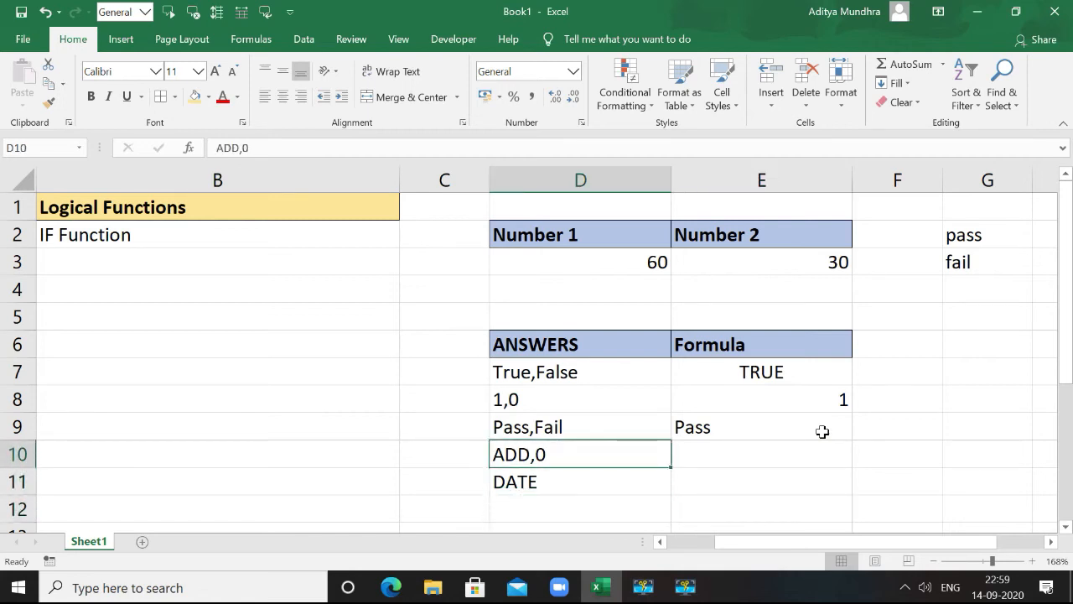
key(Down)
key(Down)
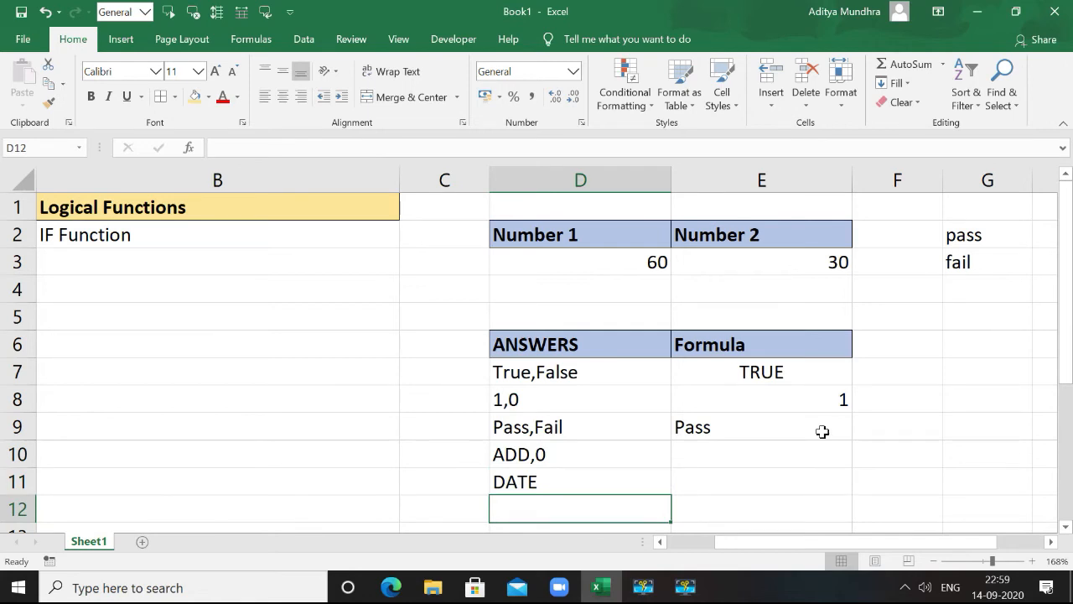
text(PASS)
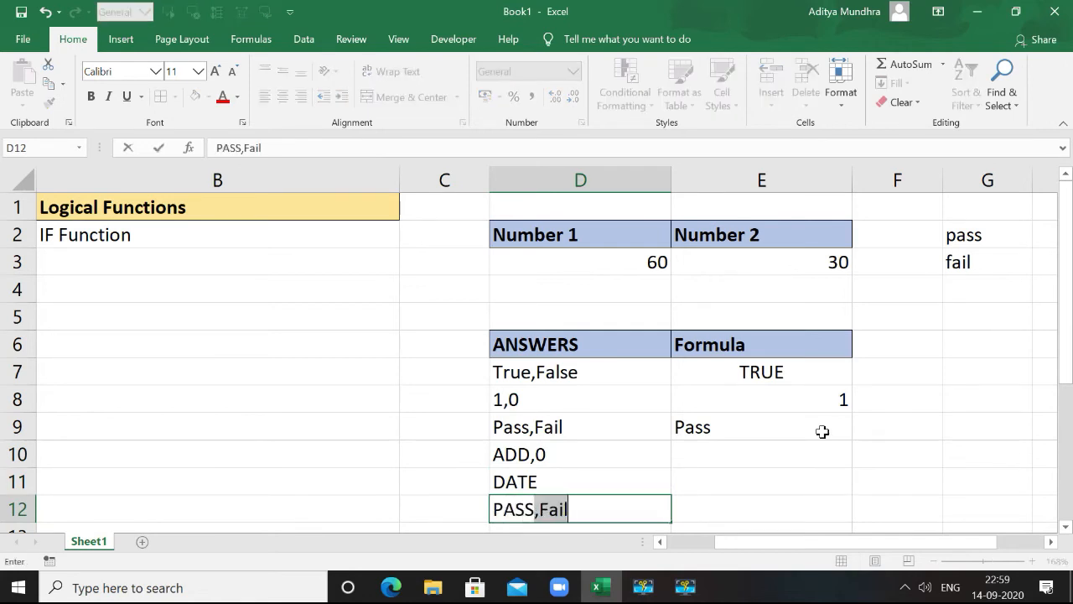
text(,FA)
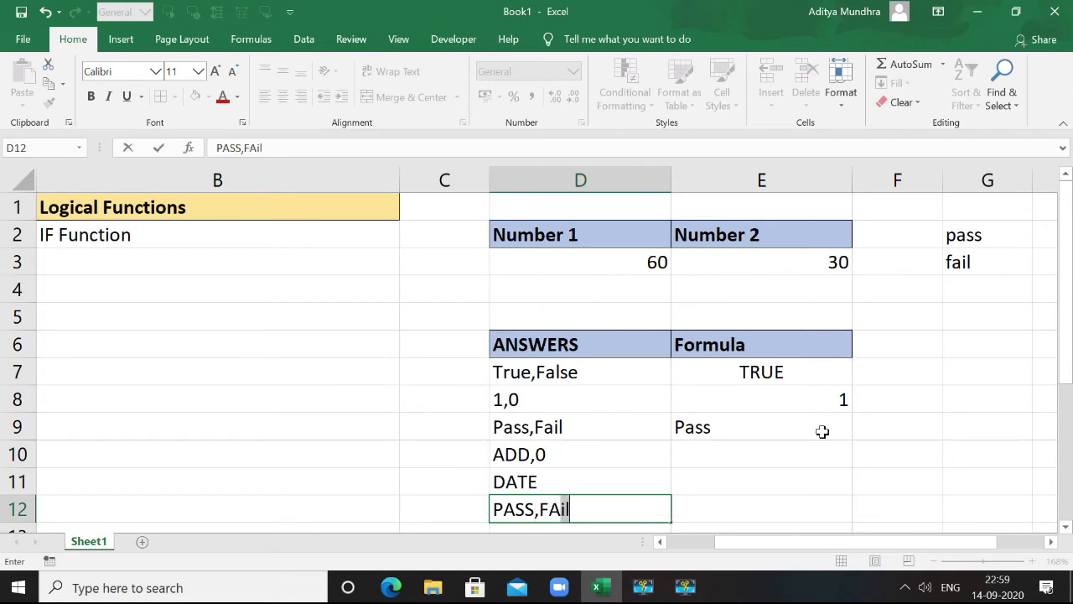
text(IL)
key(Tab)
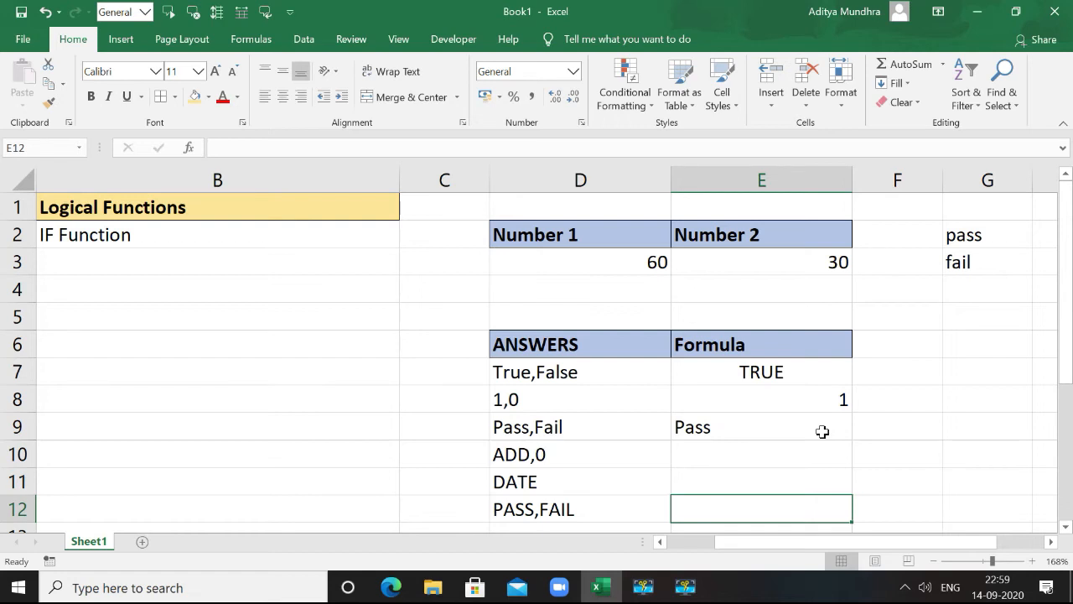
- Begin an IF formula in cell E12, beside PASS,FAIL, with D3 and a greater-than sign in its logical test
text(=IF)
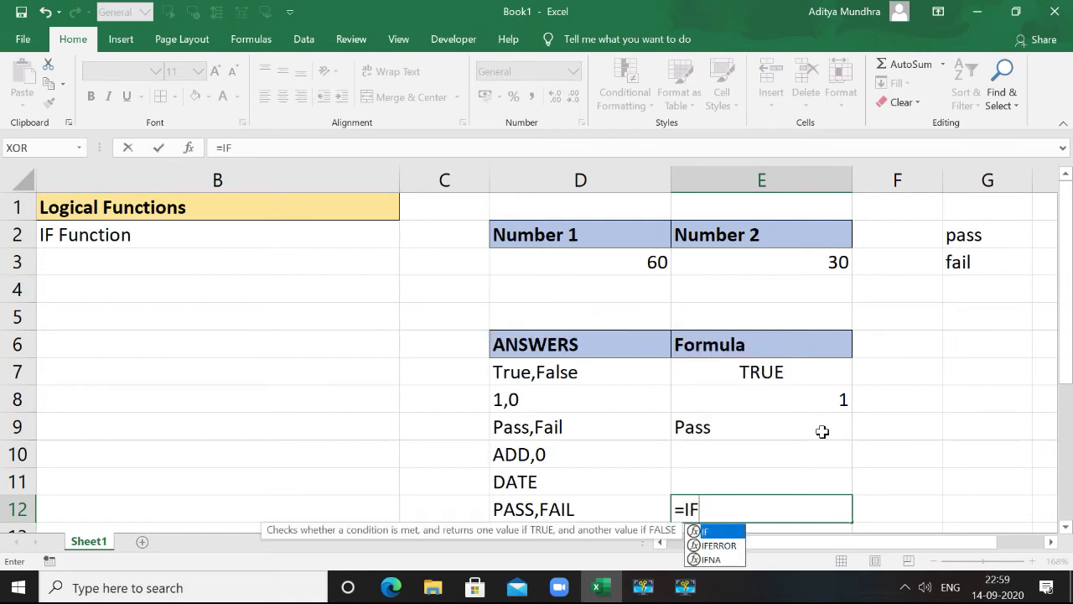
text(()
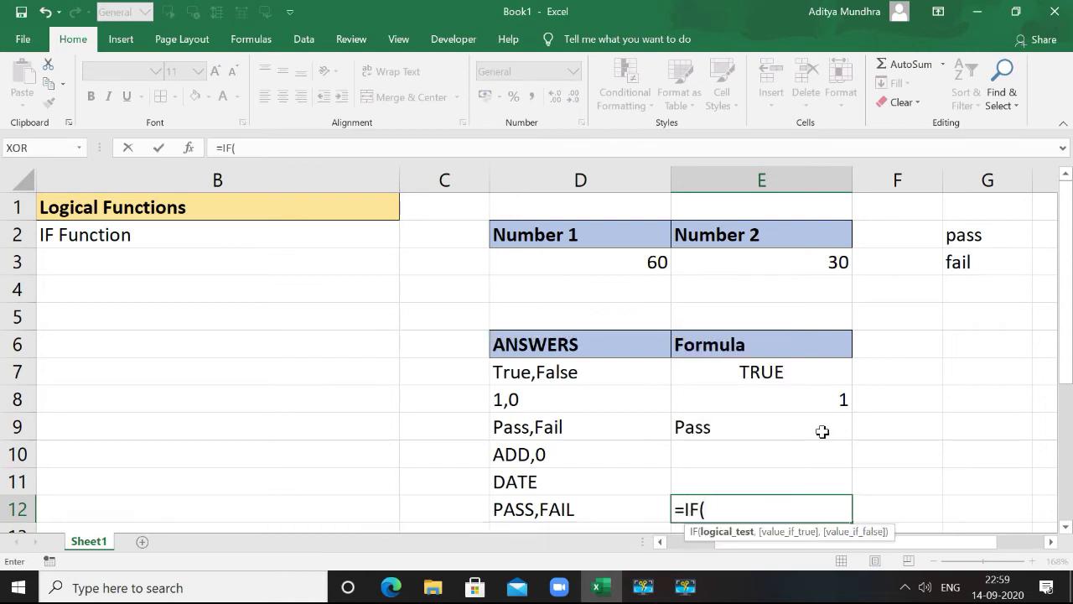
key(Up)
key(Up)
key(Up)
key(Up)
key(Up)
key(Up)
key(Up)
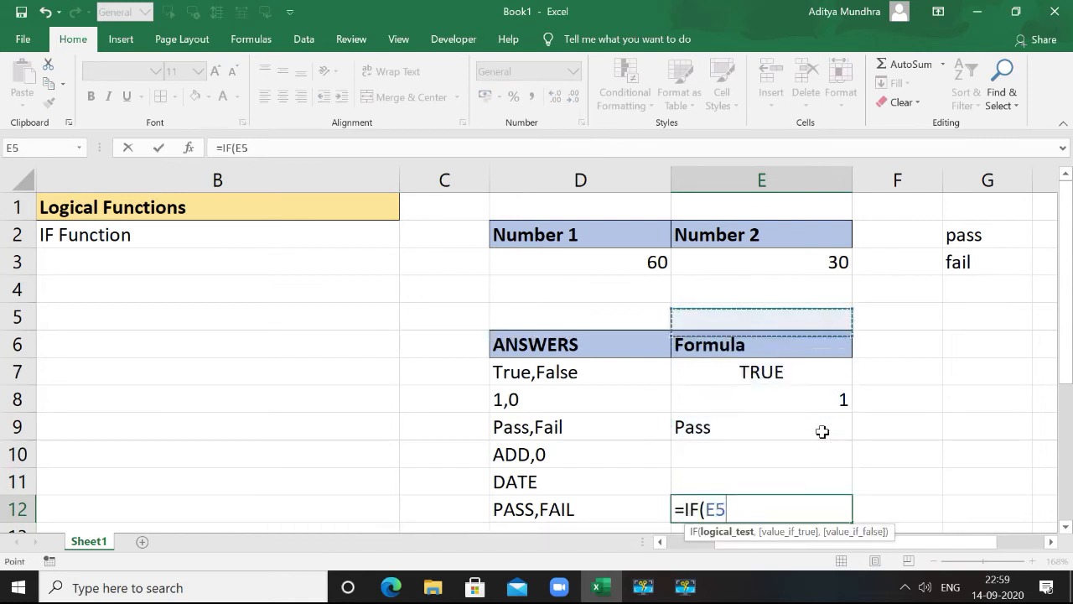
key(Up)
key(Up)
key(Left)
text(>)
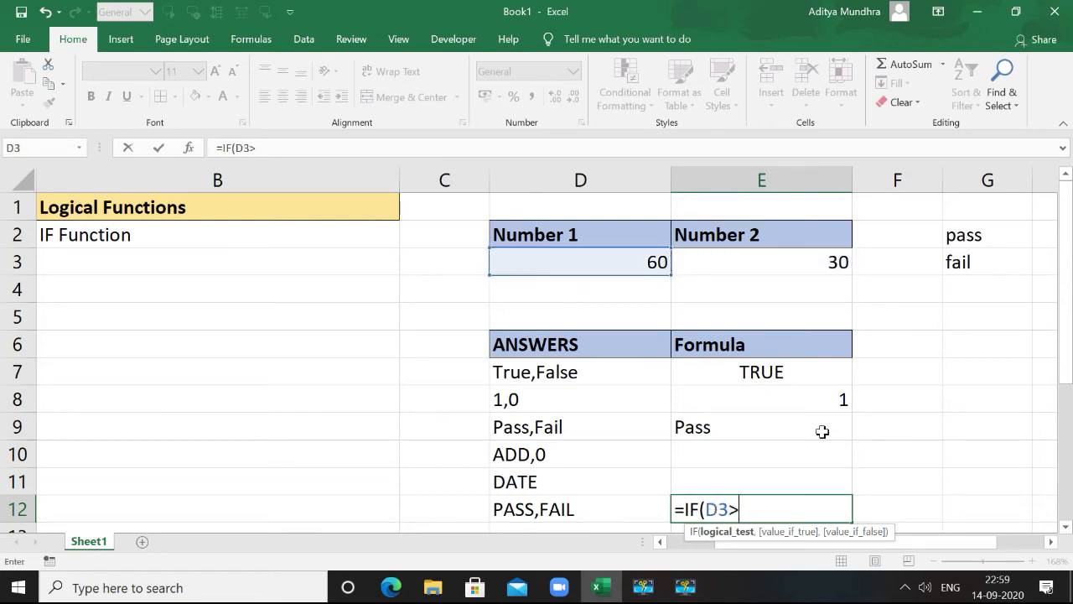
- Complete the logical test of the E12 IF formula as D3>E3
key(Right)
key(Up)
key(Up)
key(ctrl+Up)
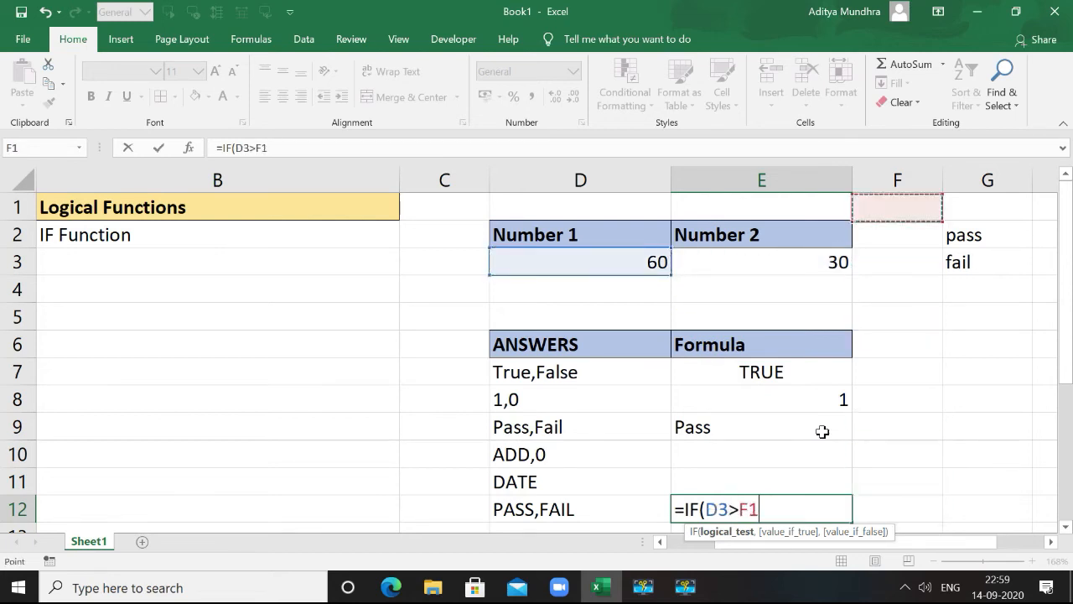
key(Down)
key(Down)
key(Left)
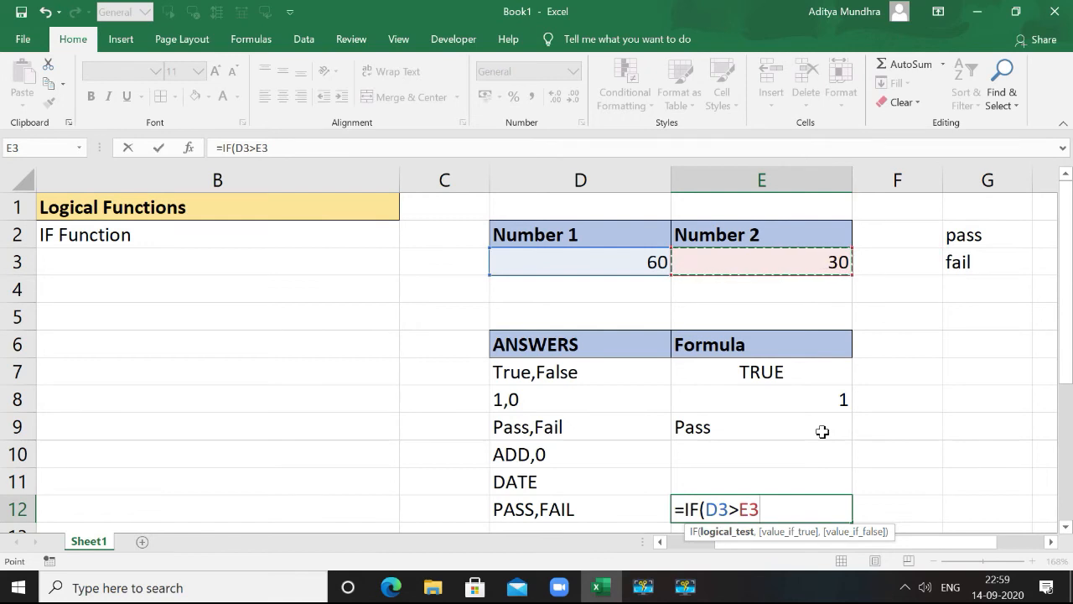
text(,)
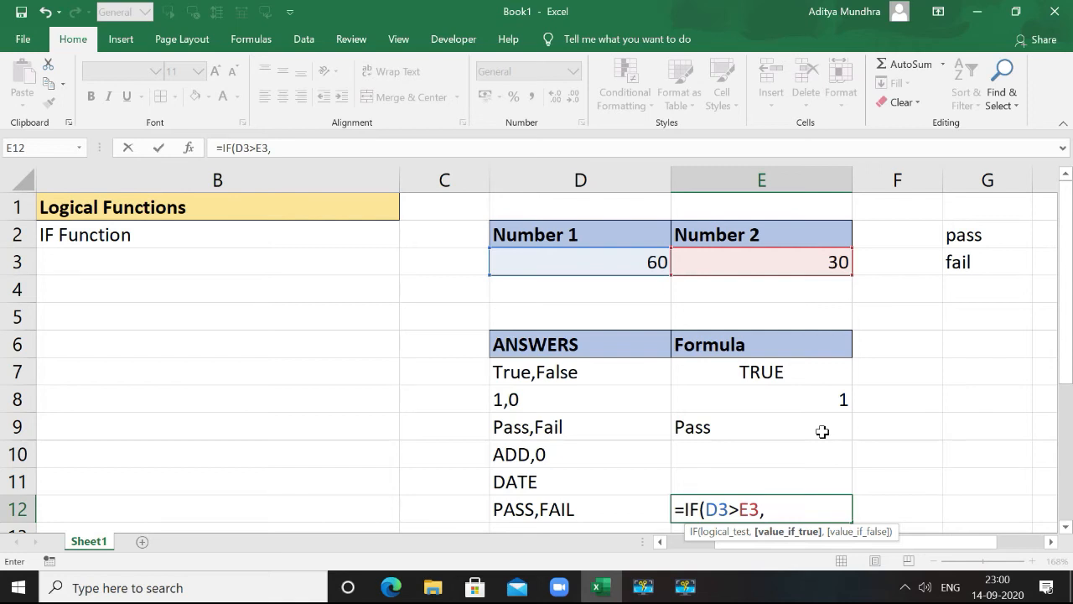
- Set the value if true in the E12 formula to UPPER(G2)
text(UPPER)
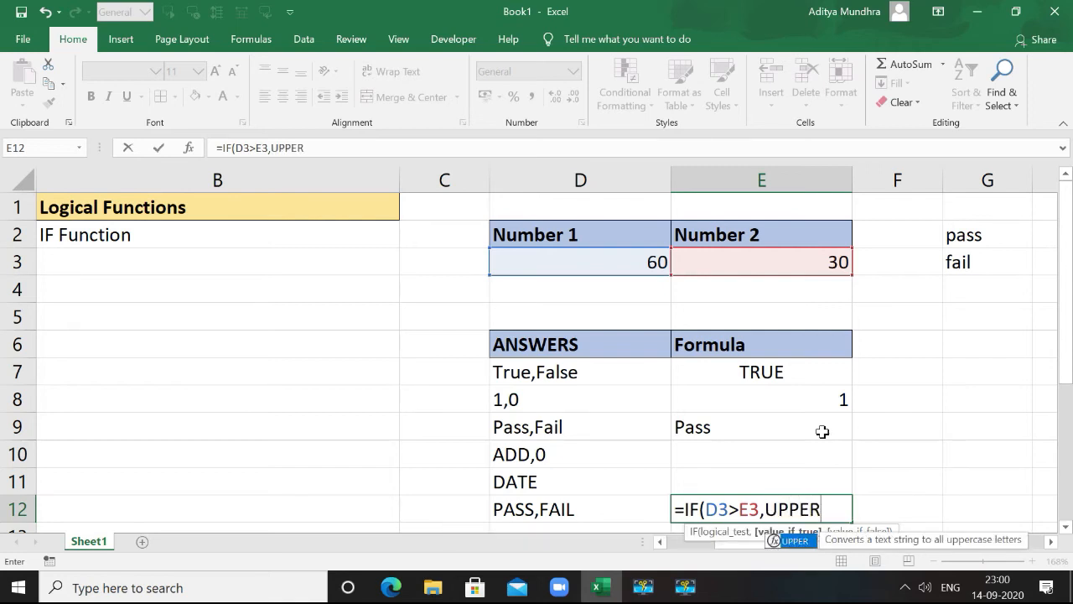
text(()
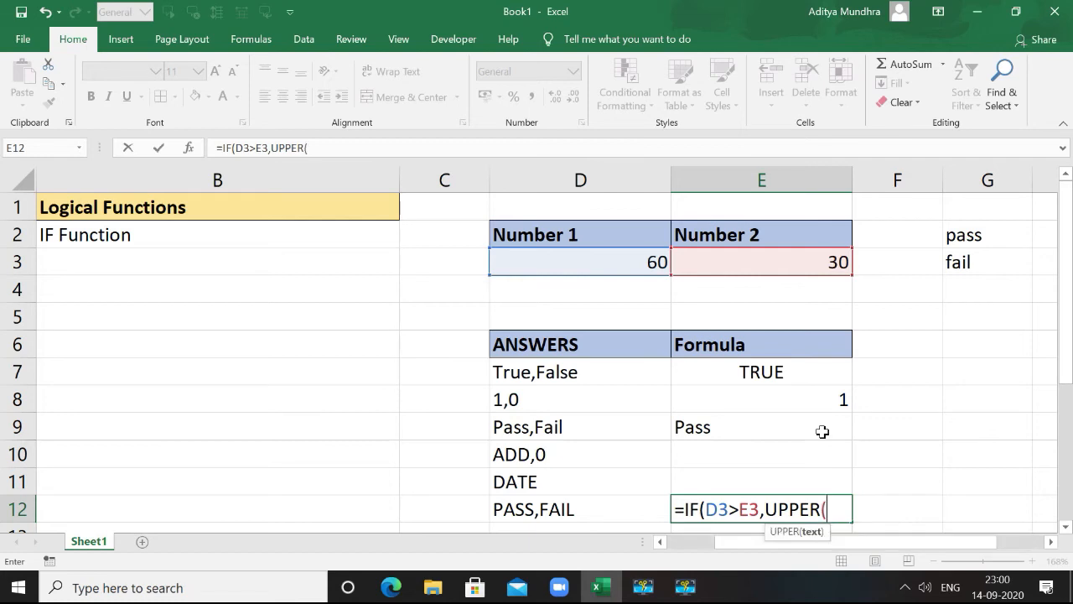
click(973, 235)
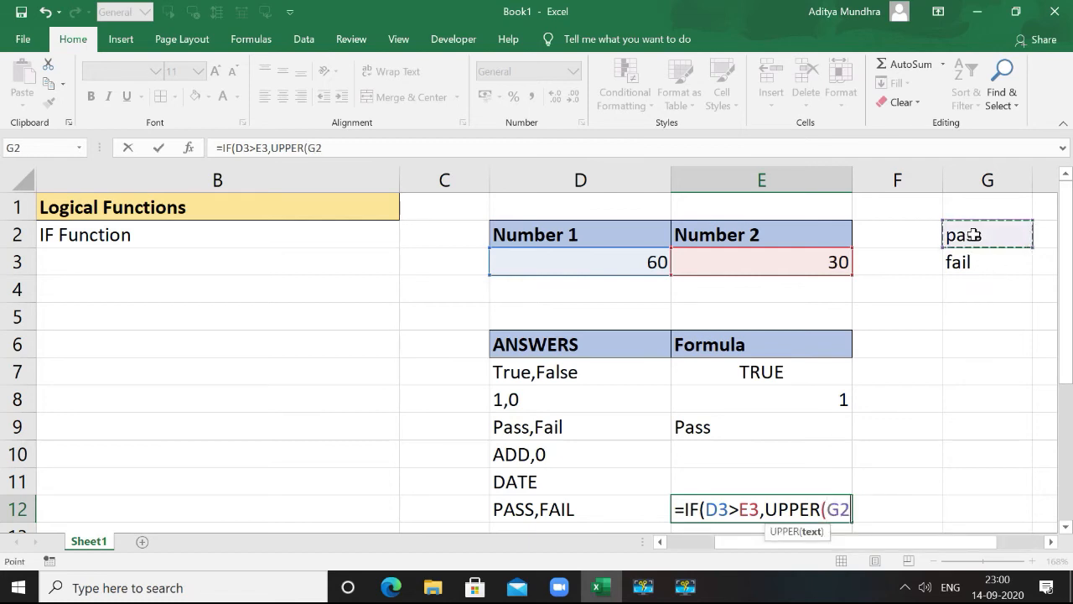
text(),)
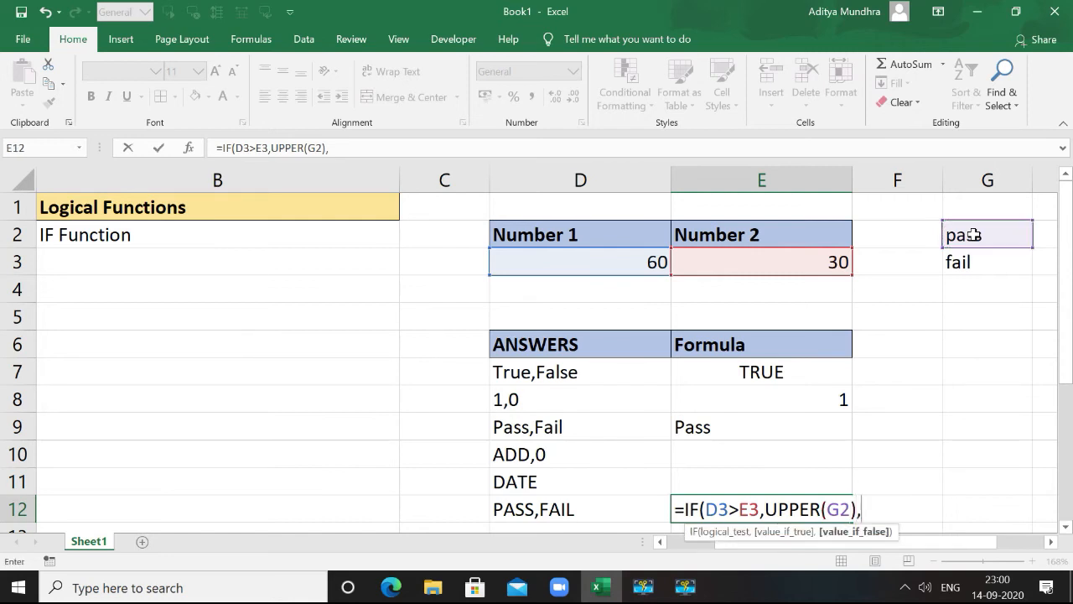
- Finish the E12 formula with UPPER(G3) as the value if false, giving =IF(D3>E3,UPPER(G2),UPPER(G3))
text(Upper)
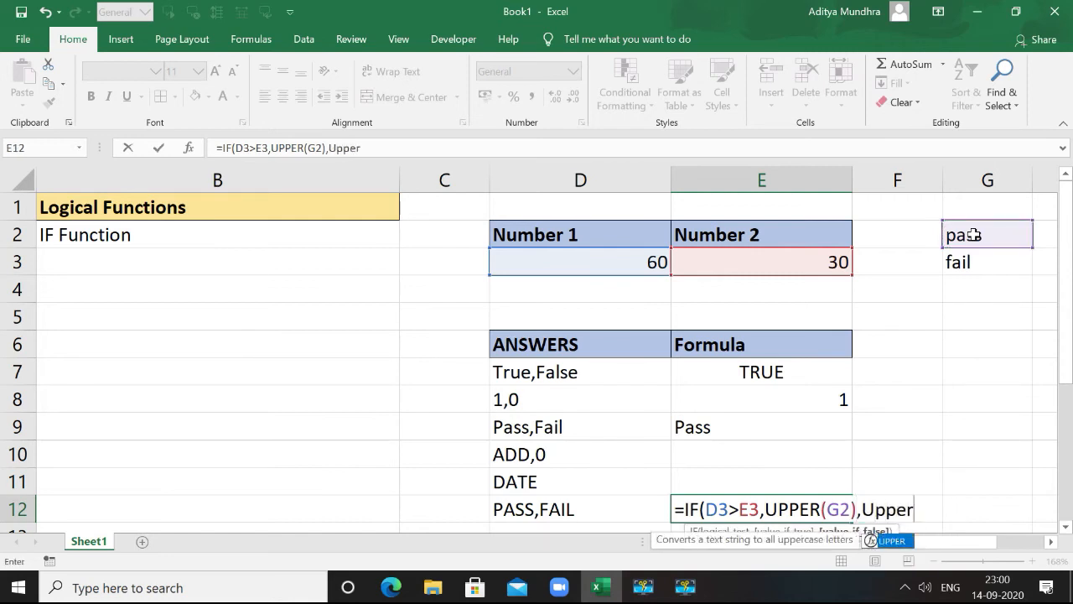
key(Tab)
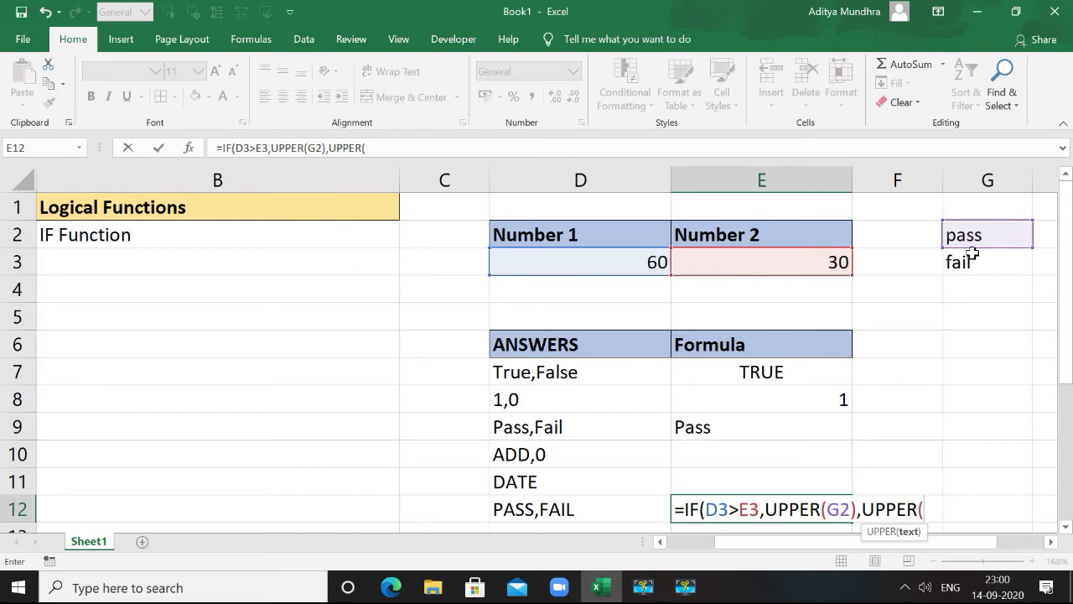
click(976, 262)
text())
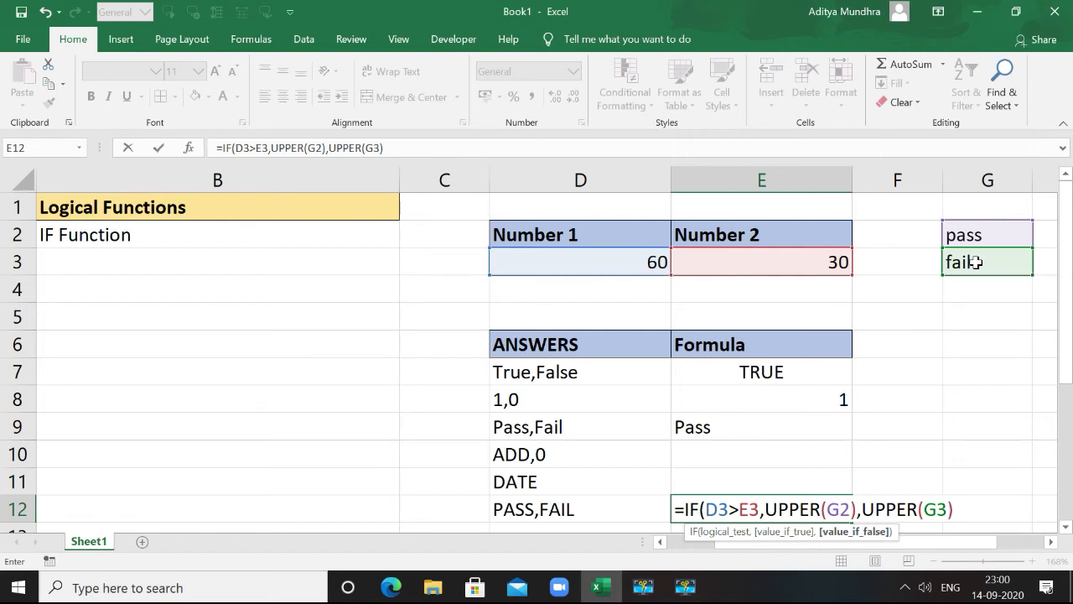
text())
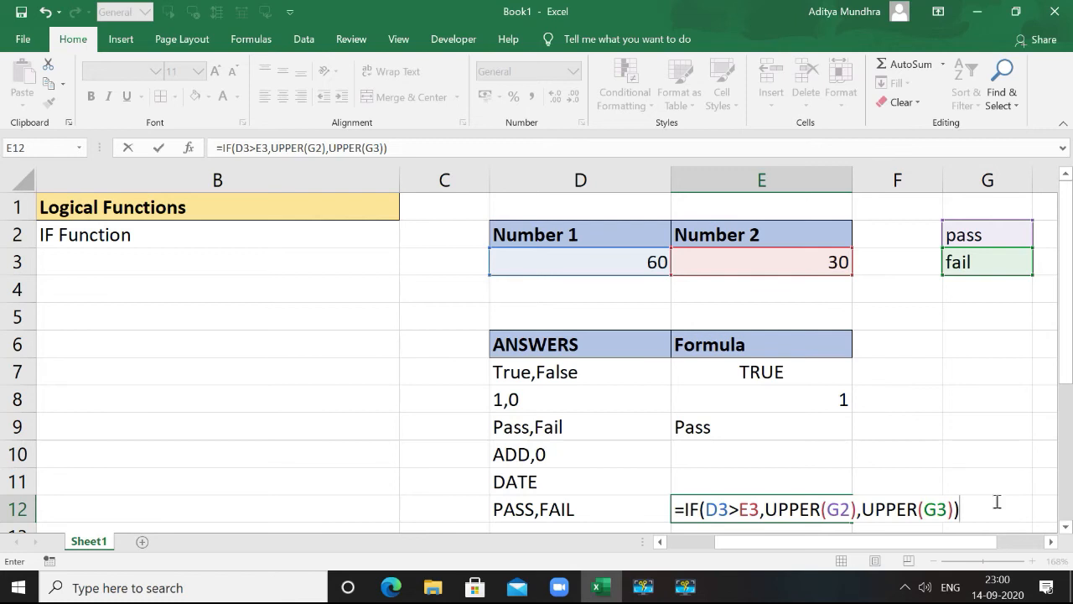
key(Return)
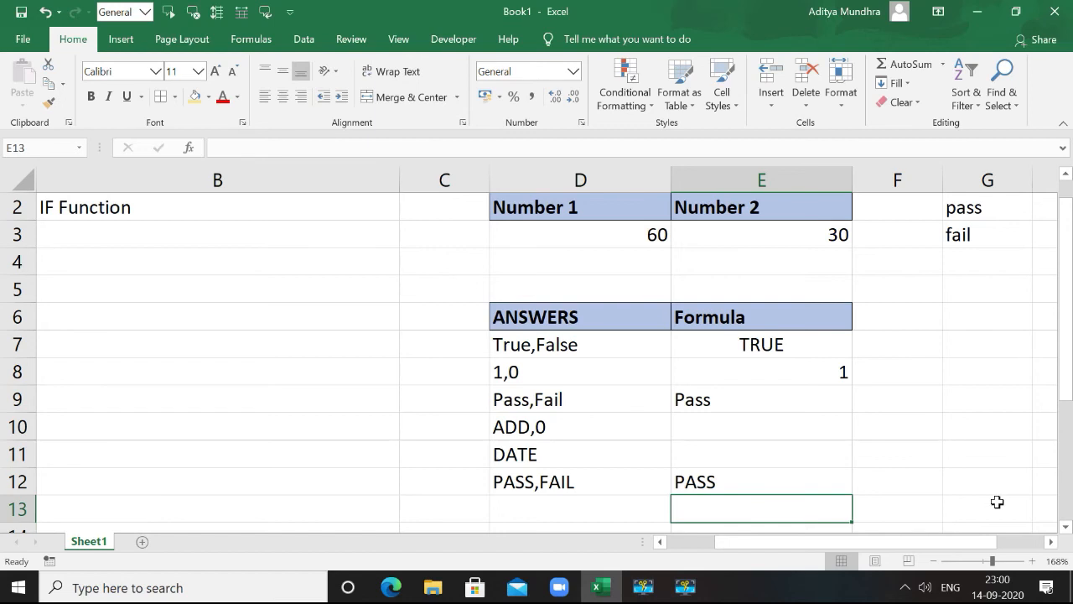
- Select the empty Formula cell E10 beside ADD,0
key(Up)
key(Up)
key(Up)
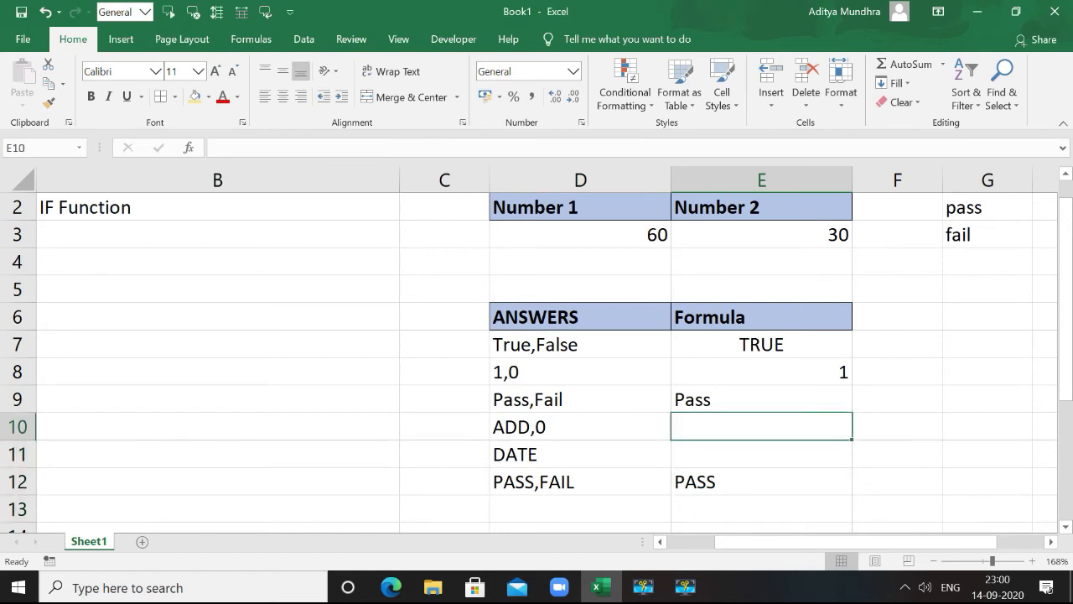
drag(1065, 387, 1065, 374)
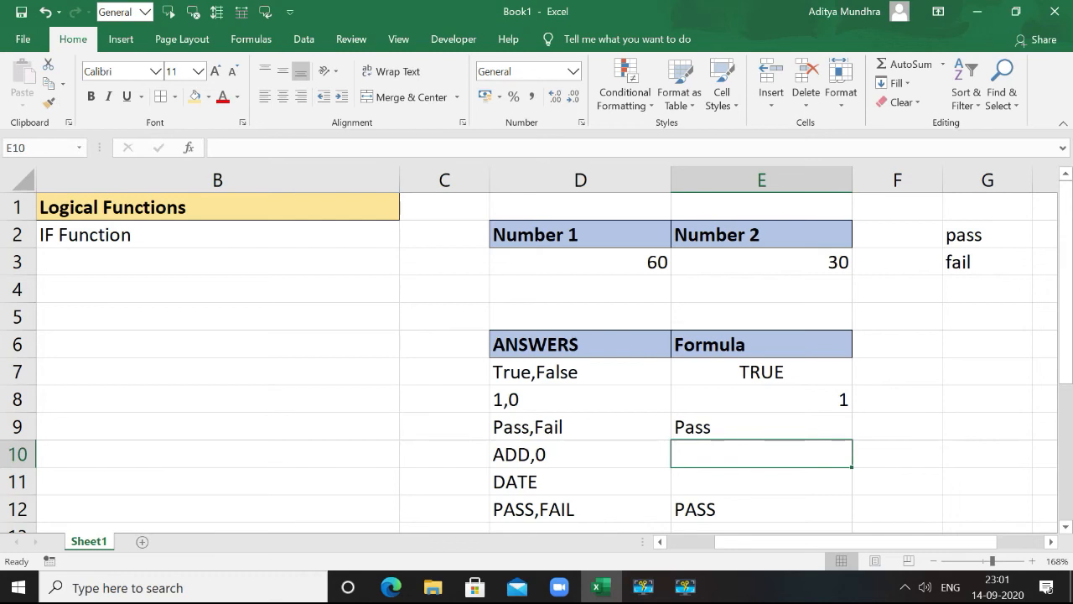
text(+IF)
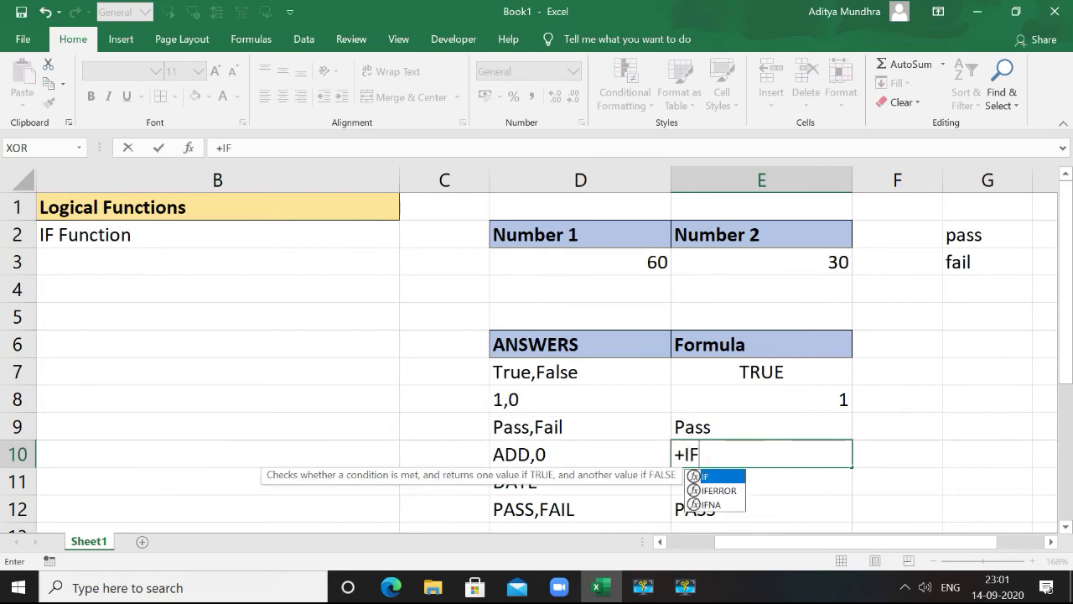
key(BackSpace)
key(BackSpace)
key(BackSpace)
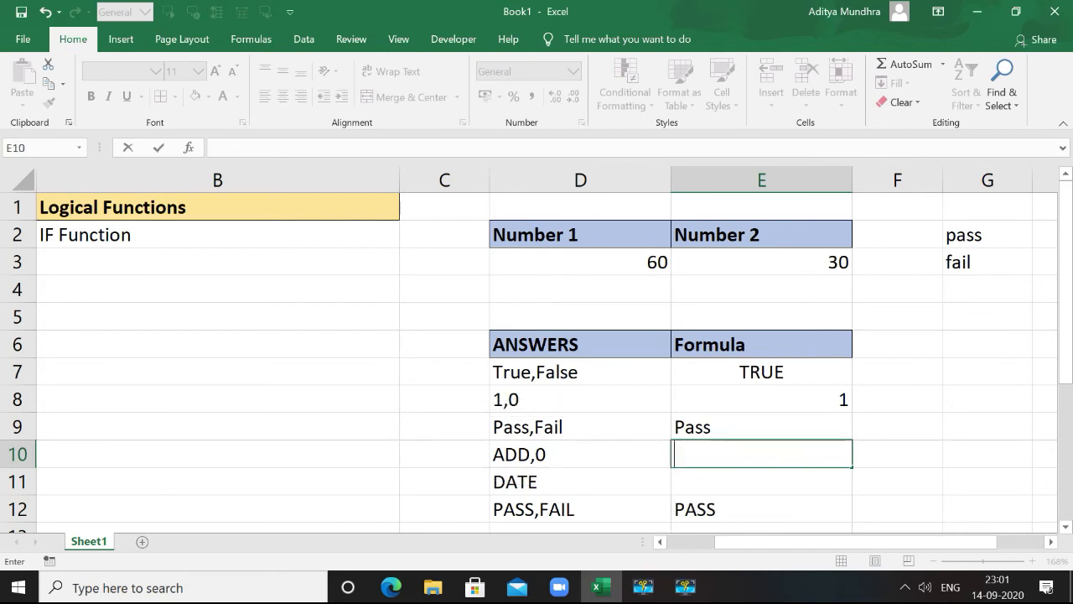
text(+)
key(BackSpace)
- Begin an IF formula in cell E10 with D3 and a greater-than sign in its logical test
text(=IF)
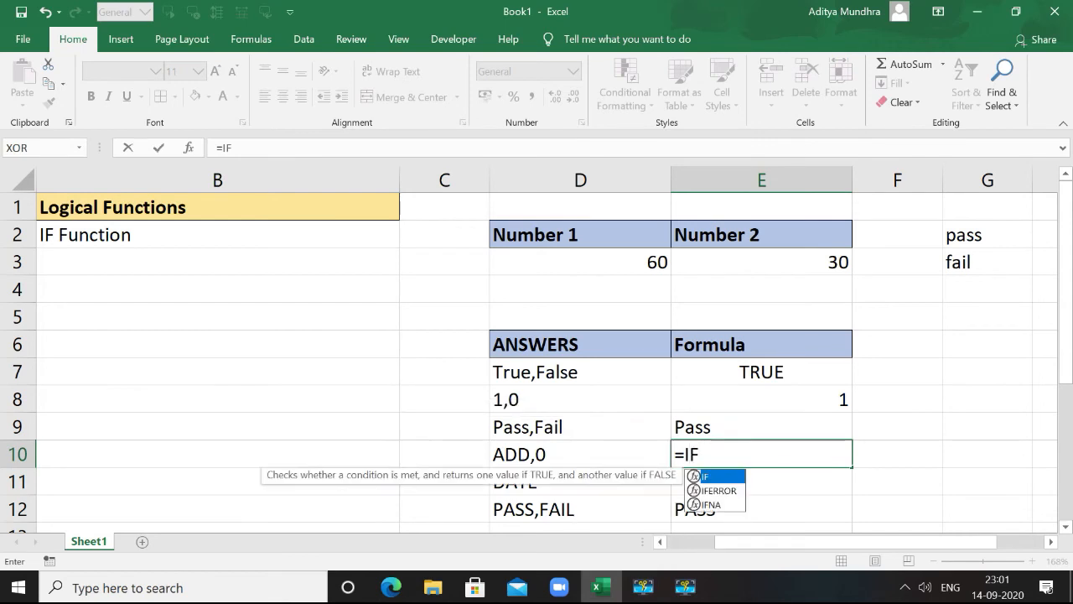
text(()
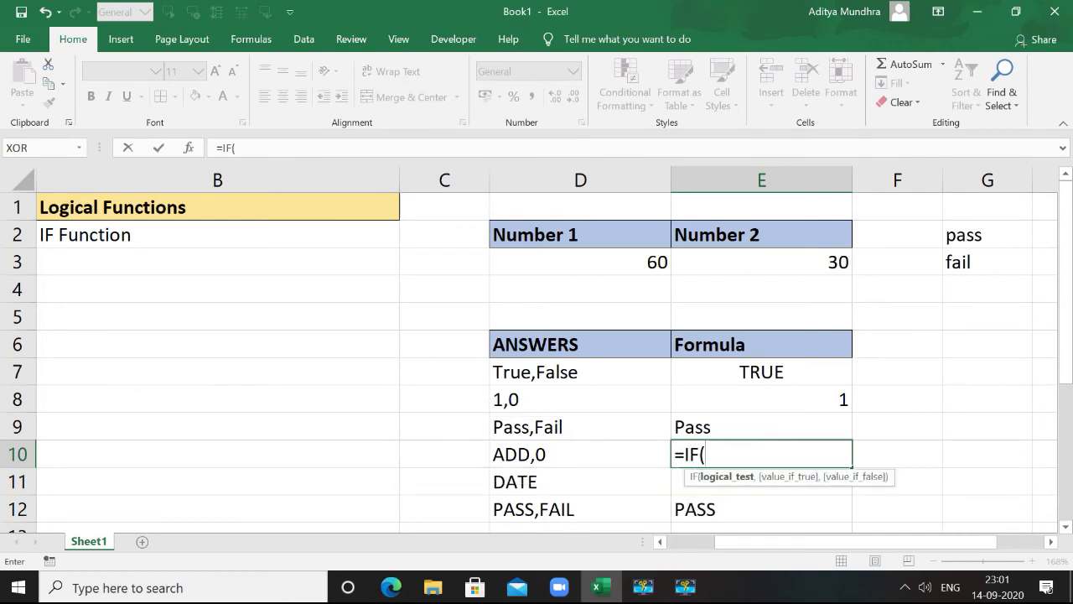
key(Up)
key(Up)
key(Up)
key(Up)
key(Up)
key(Up)
key(Up)
key(Left)
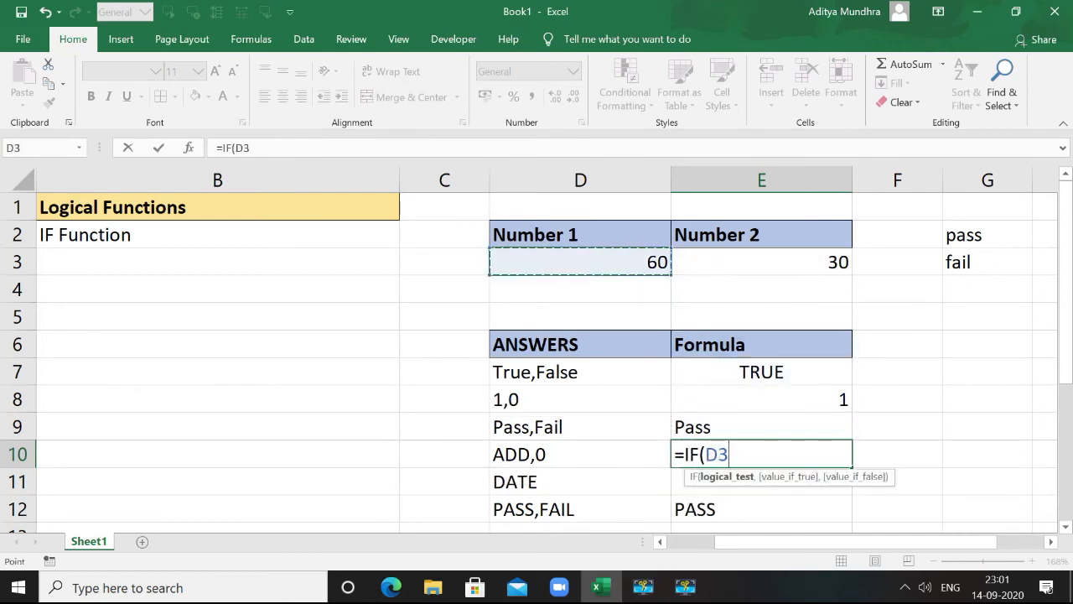
text(>)
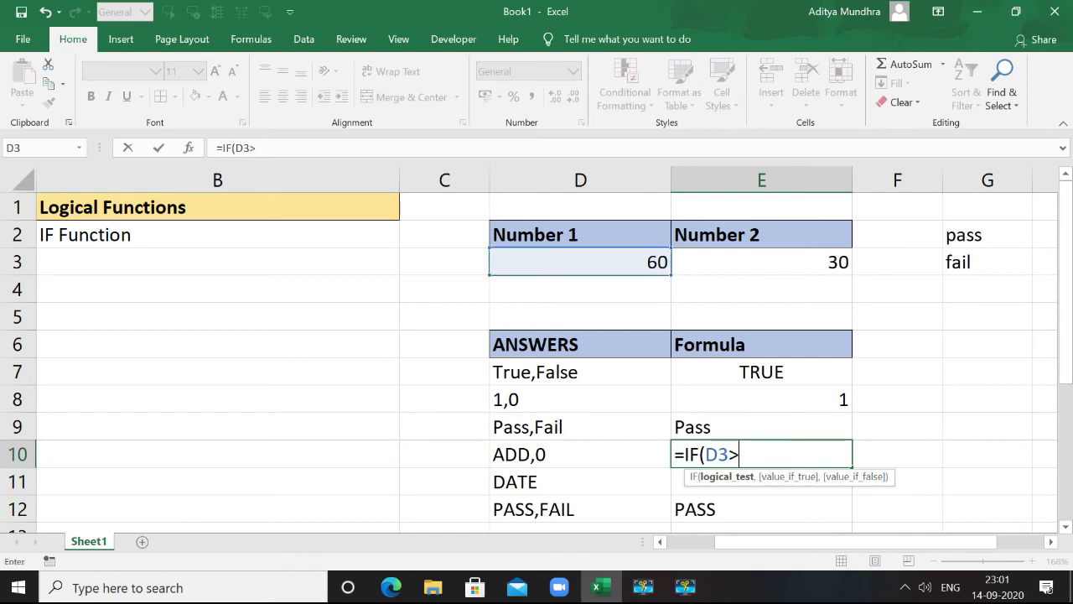
- Complete the logical test of the E10 IF formula as D3>E3
key(Right)
key(Up)
key(Up)
key(Up)
key(Up)
key(Up)
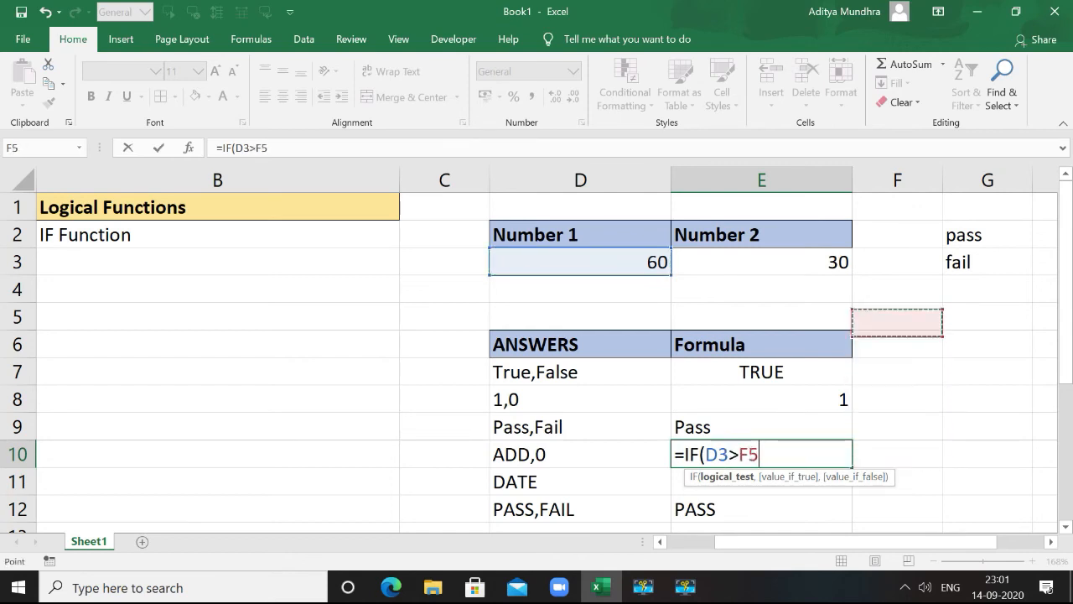
key(Up)
key(Up)
key(Left)
text(,)
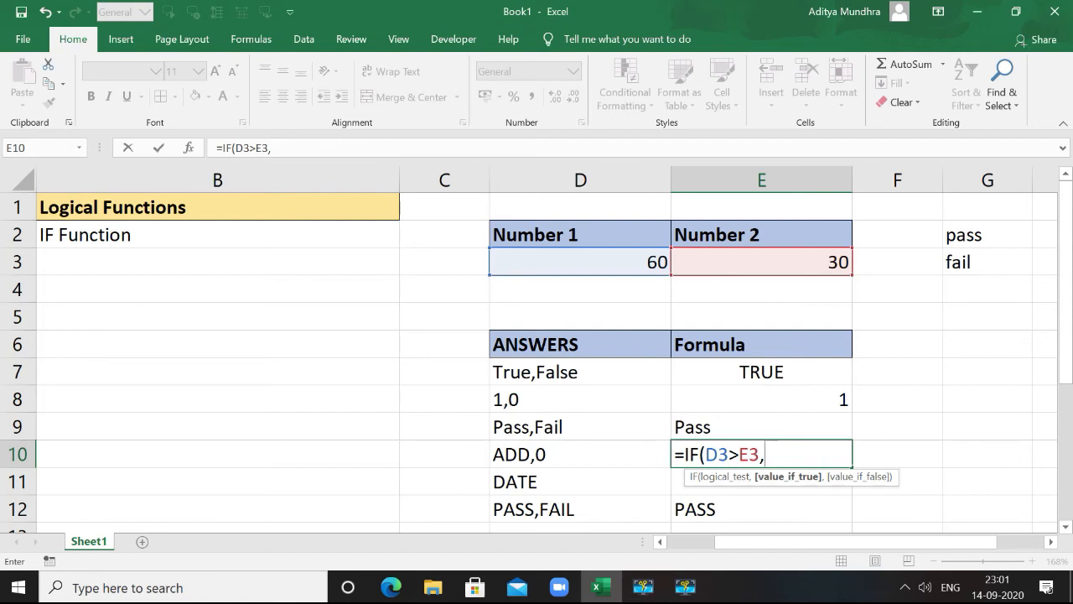
- Set the value if true in the E10 formula to the sum (D3+E3)
text(()
click(622, 263)
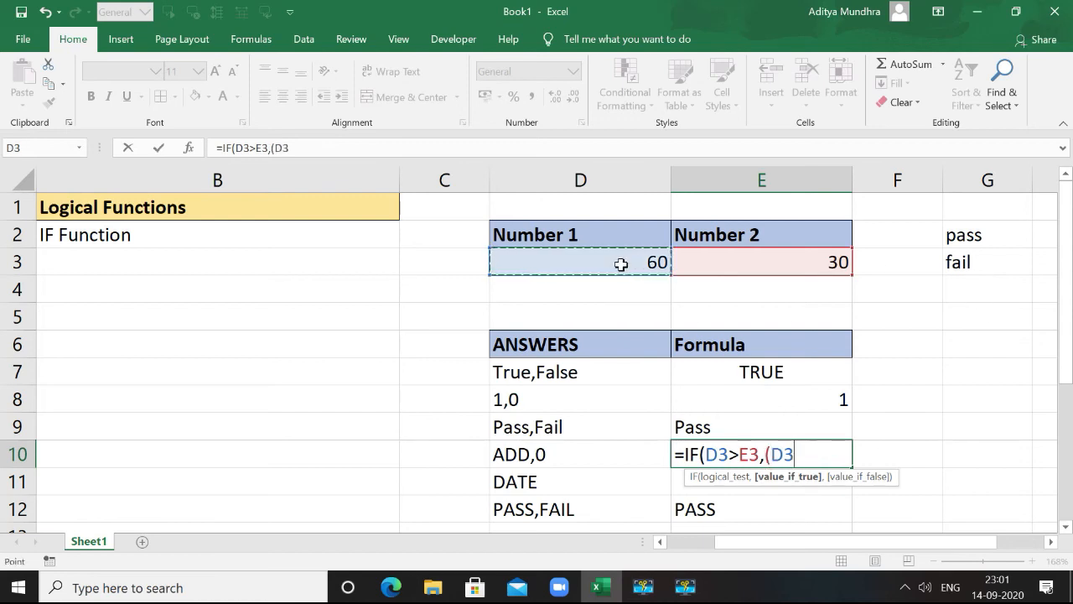
text(=)
key(BackSpace)
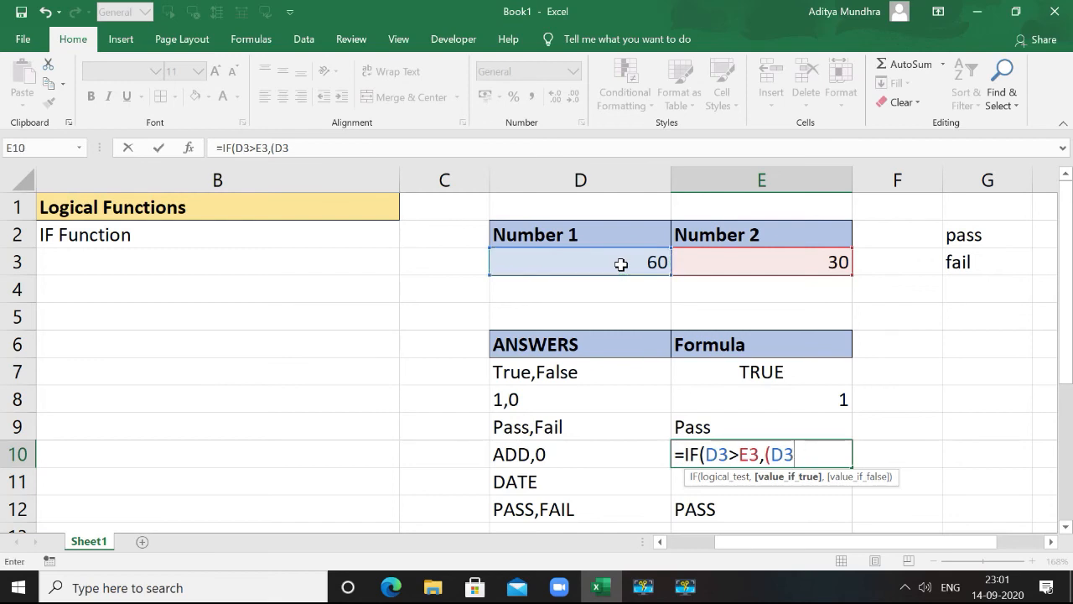
text(+)
click(767, 263)
text())
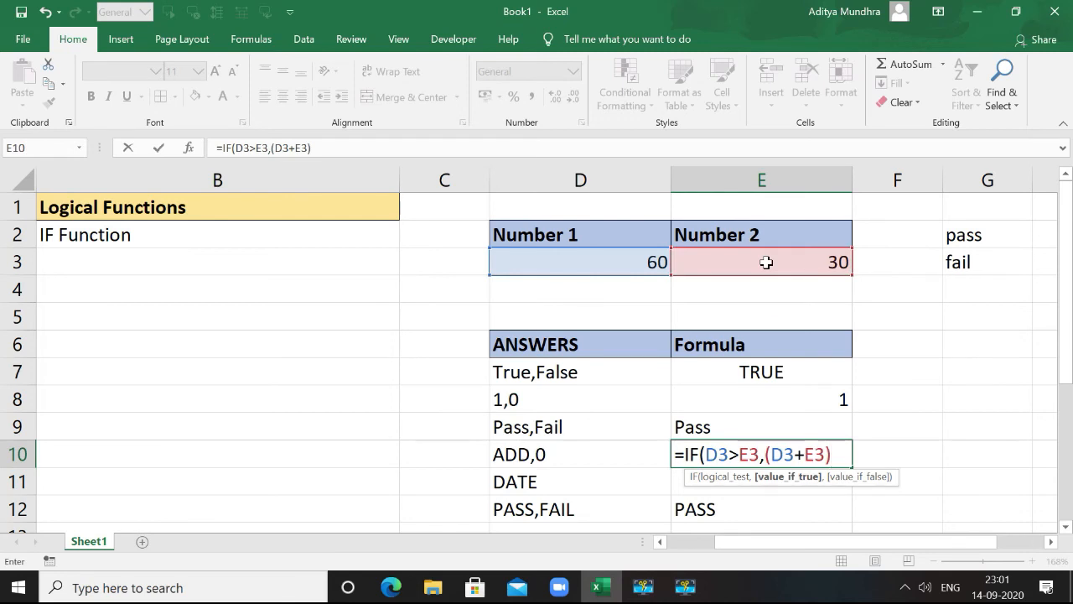
- Finish the E10 formula with 0 as the value if false, giving =IF(D3>E3,(D3+E3),0)
text(,)
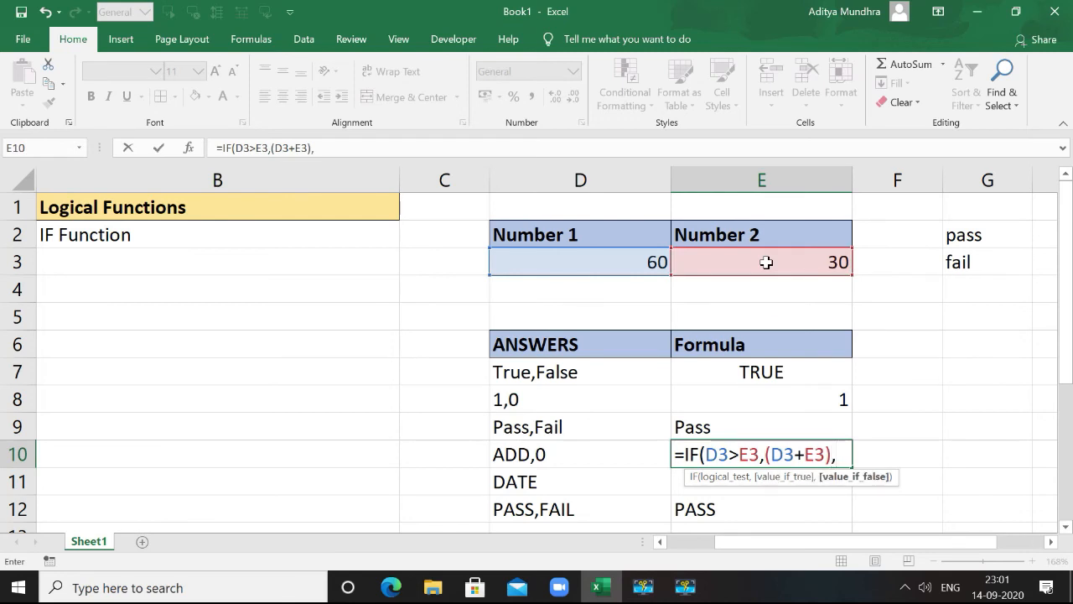
text(0))
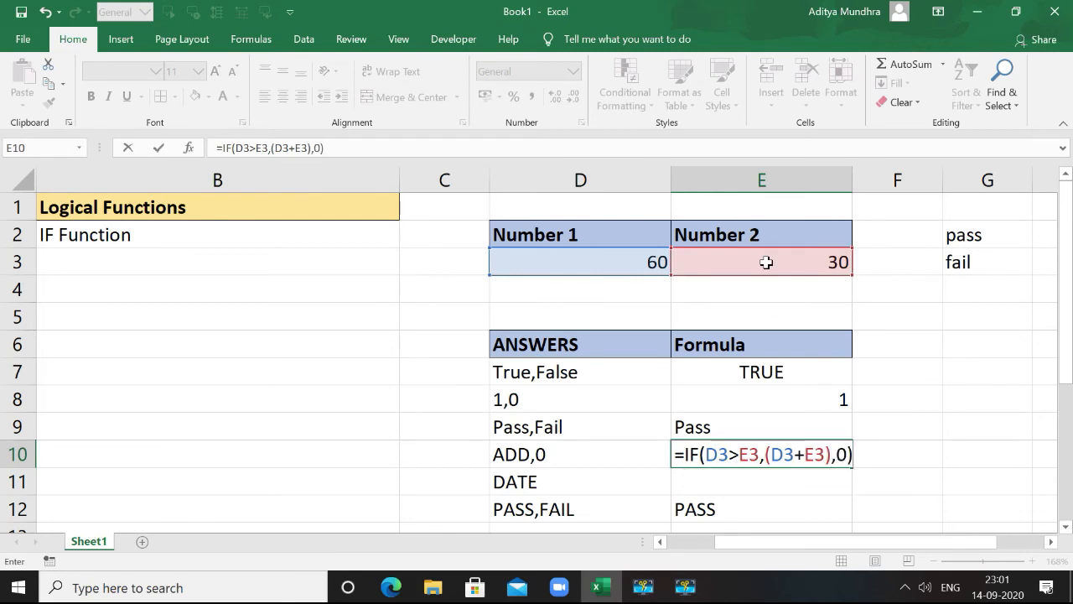
key(Return)
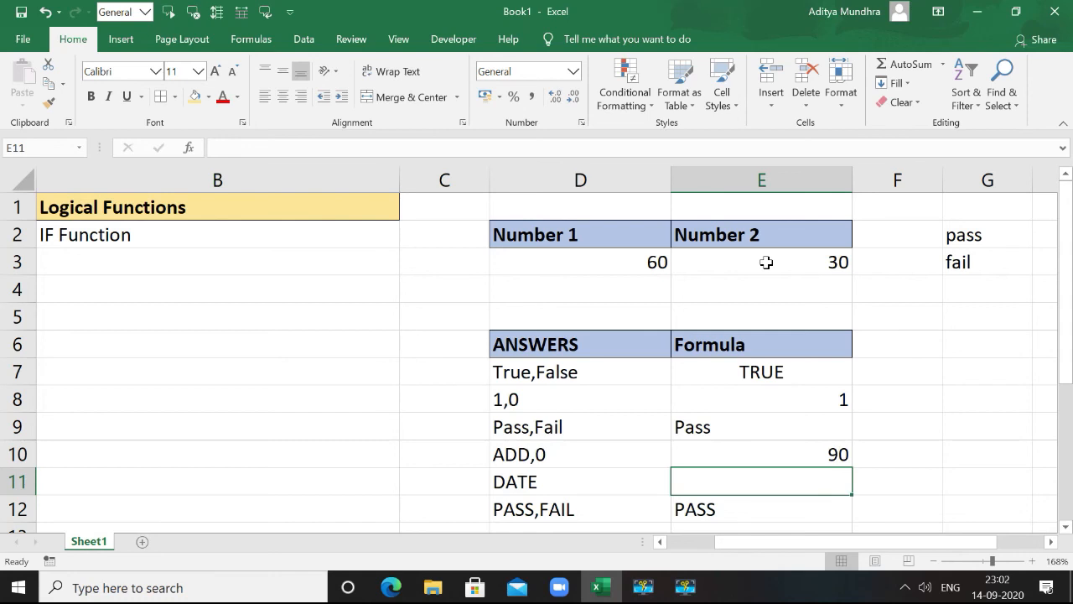
- Begin an IF formula in cell E11, beside DATE, with D3 and a greater-than sign in its logical test
text(=)
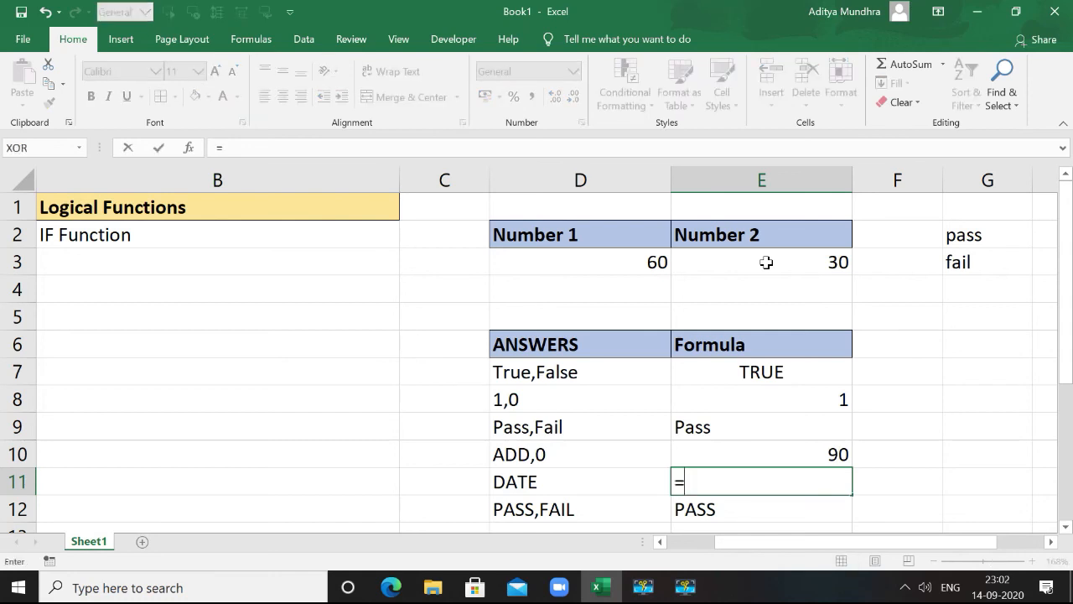
text(IF()
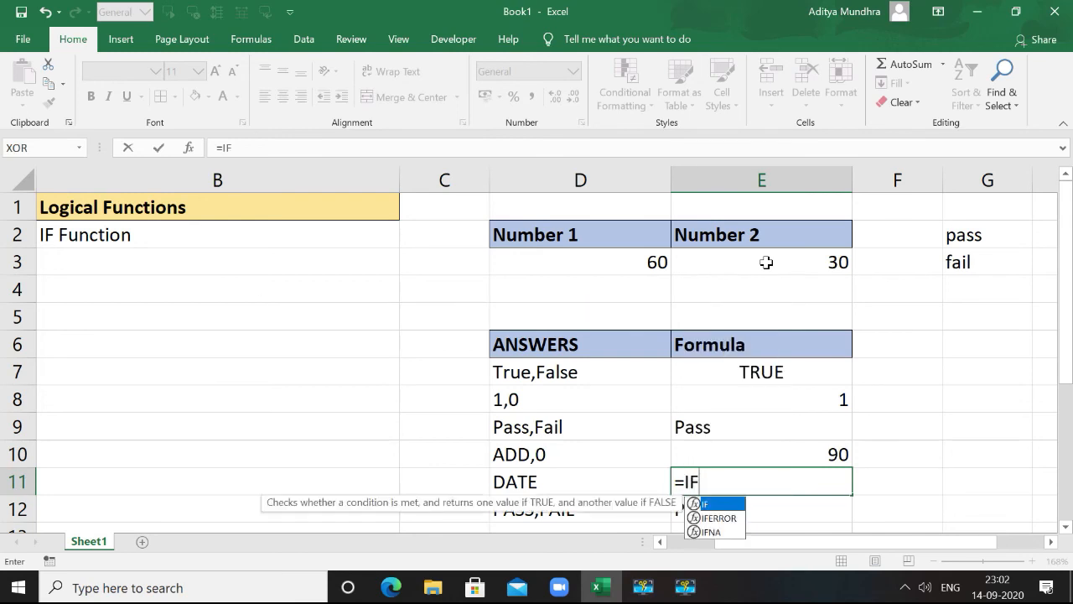
key(Up)
key(Up)
key(Up)
key(Up)
key(Up)
key(Up)
key(Up)
key(Up)
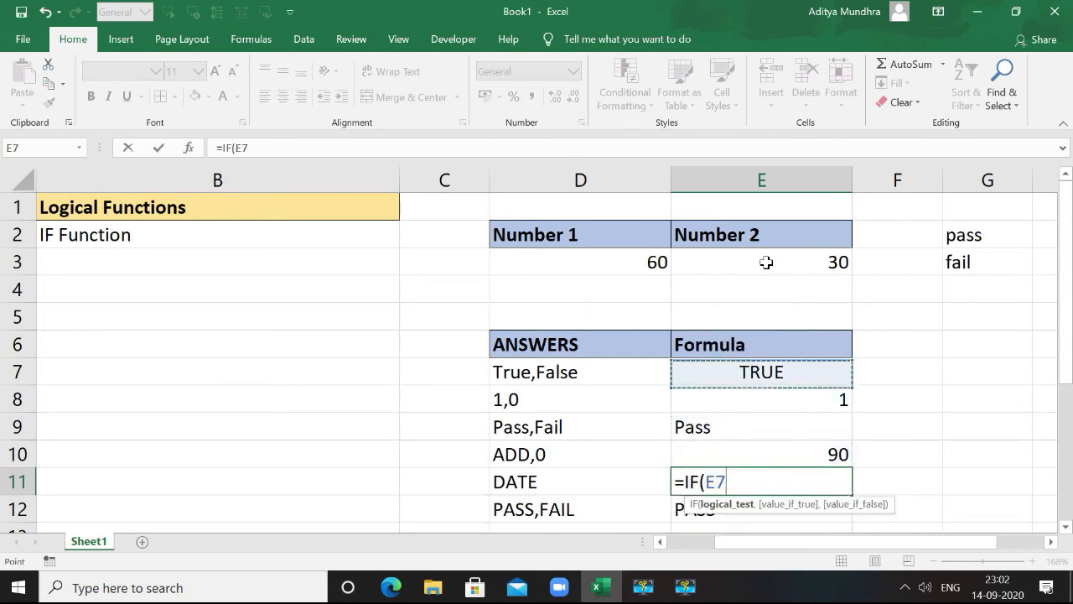
key(Left)
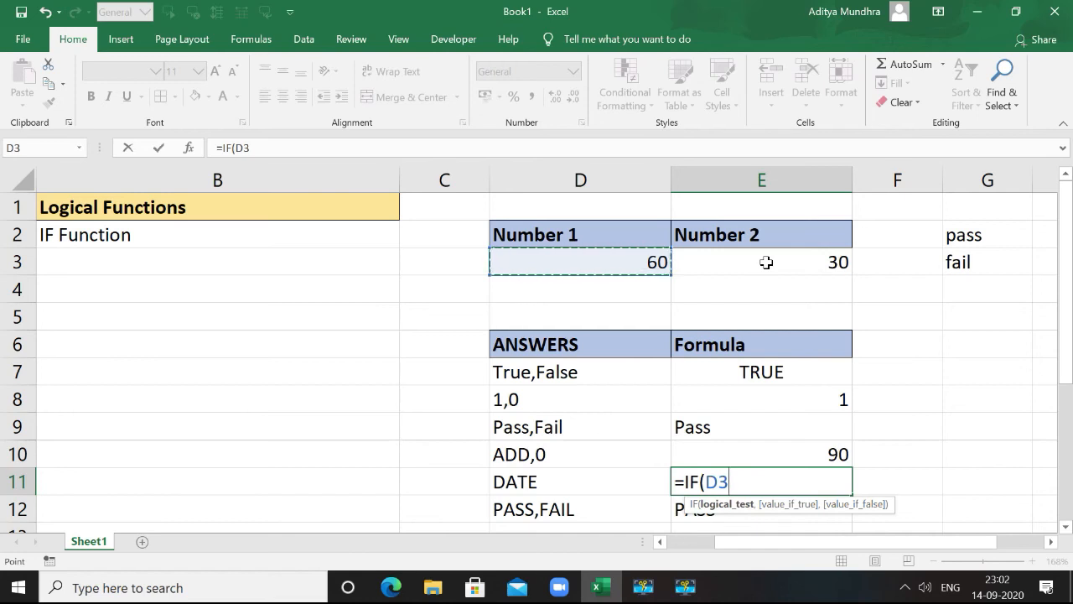
text(>)
- Complete the logical test of the E11 IF formula as D3>E3
key(Right)
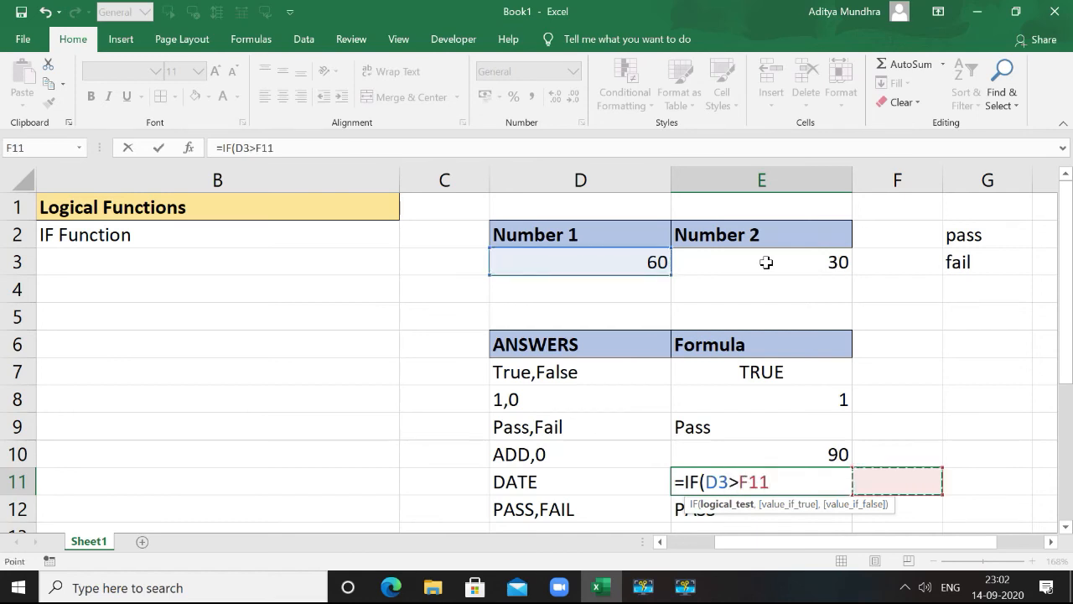
key(Up)
key(Up)
key(Up)
key(Up)
key(Up)
key(Up)
key(Up)
key(Up)
key(Up)
key(Down)
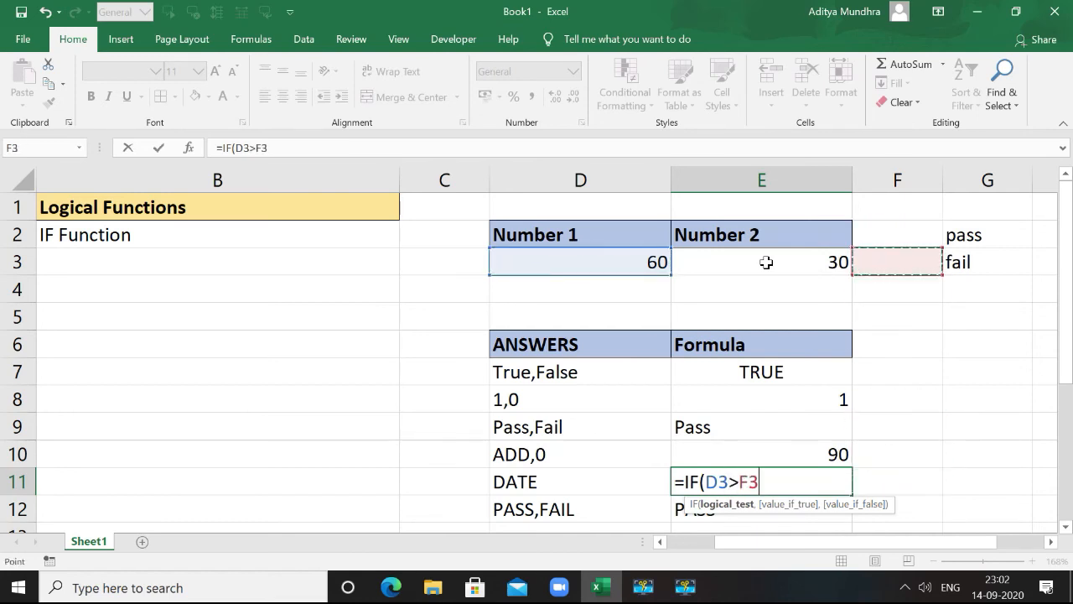
key(Left)
text(,)
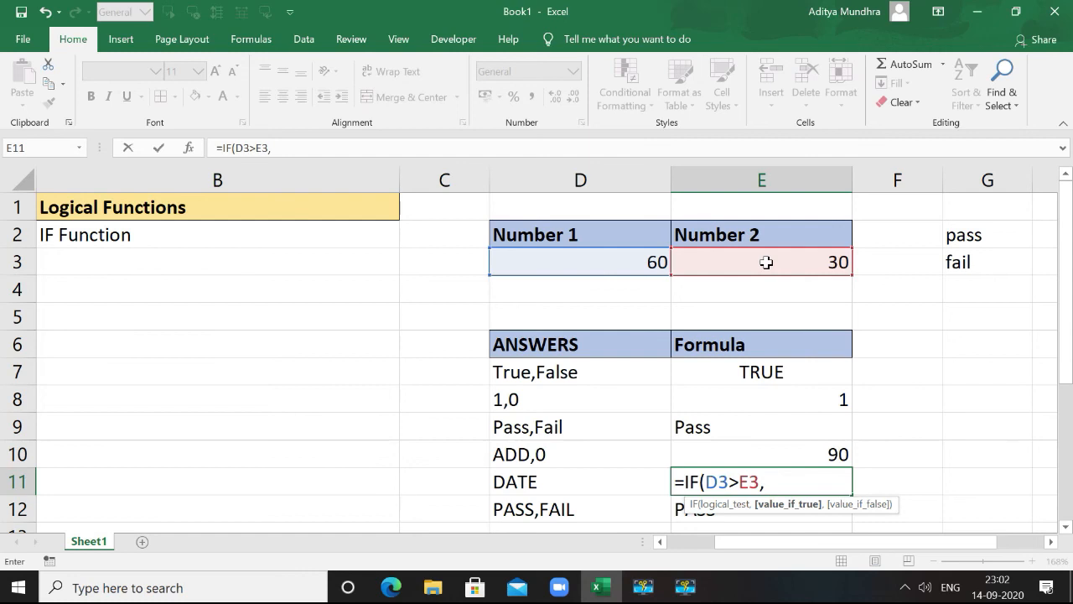
- Set the value if true in the E11 formula to TODAY()
text(TOD)
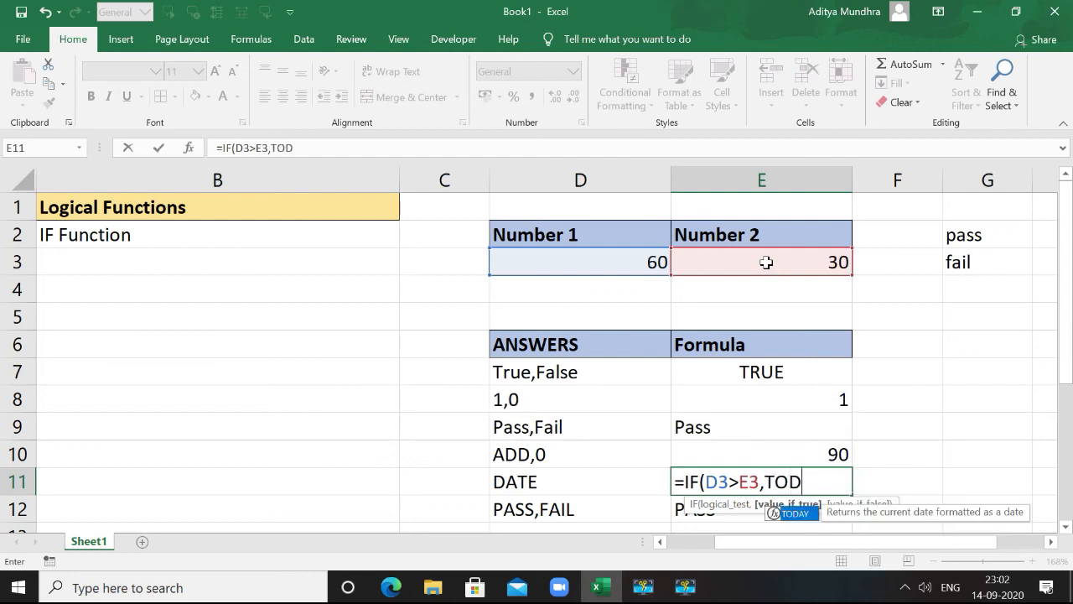
text(AY()
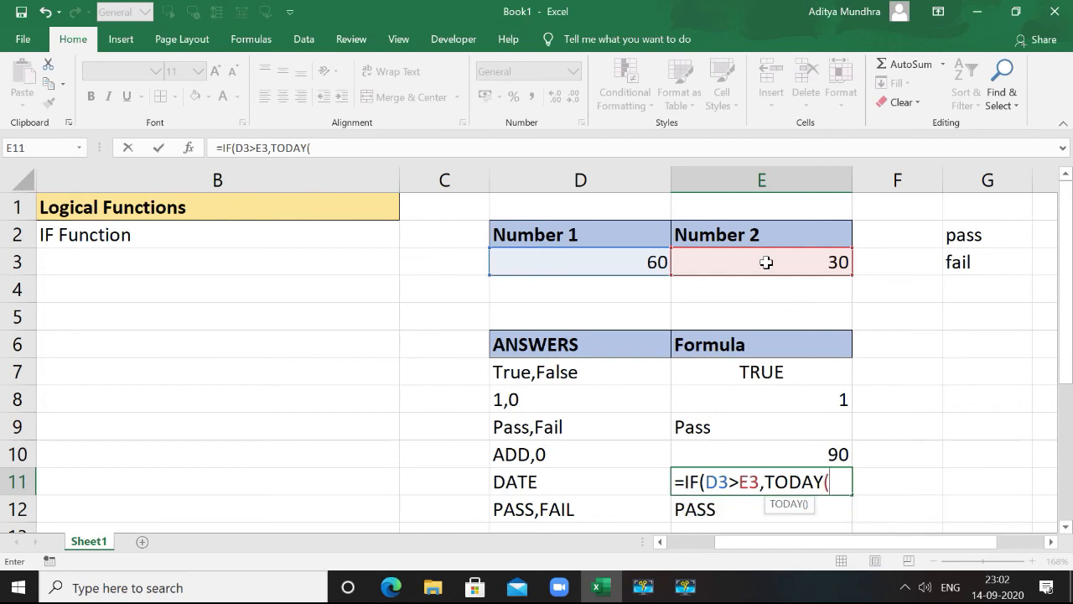
text())
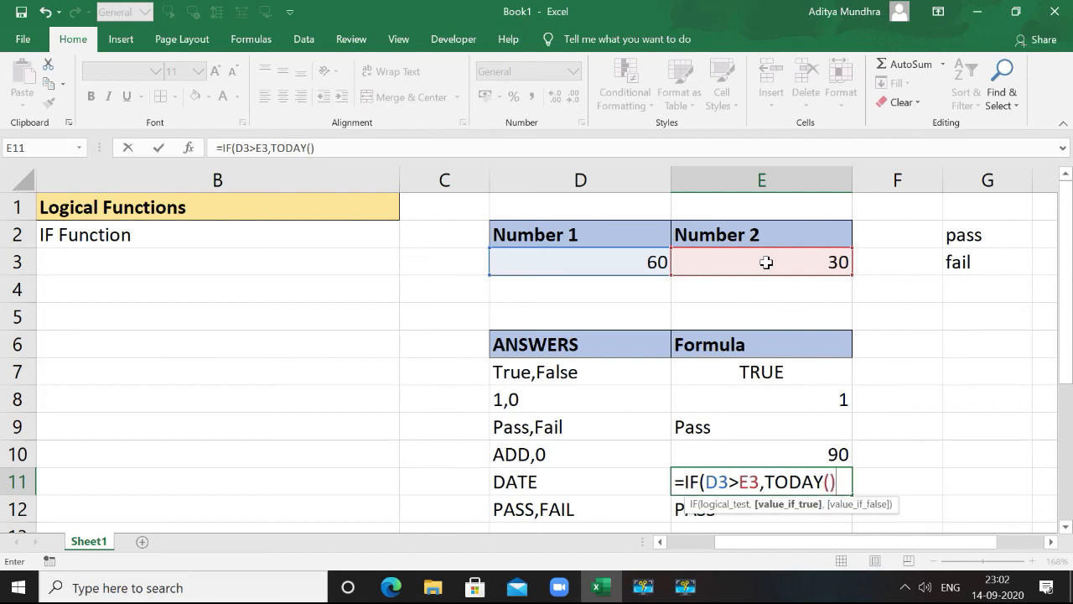
text(,)
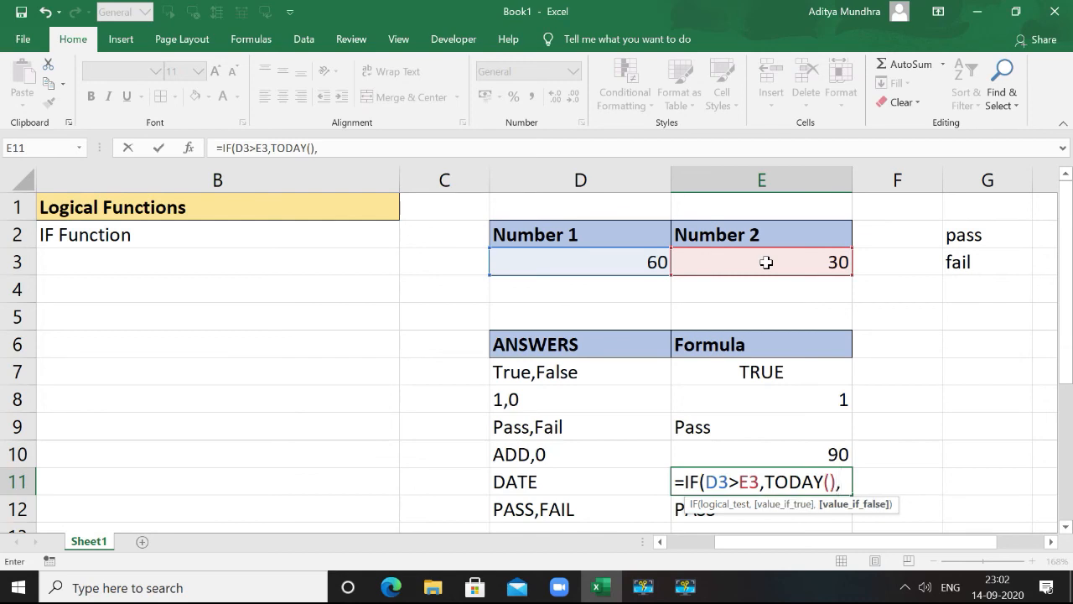
- Finish the E11 formula with TODAY()+10 as the value if false, giving =IF(D3>E3,TODAY(),TODAY()+10)
text(Today)
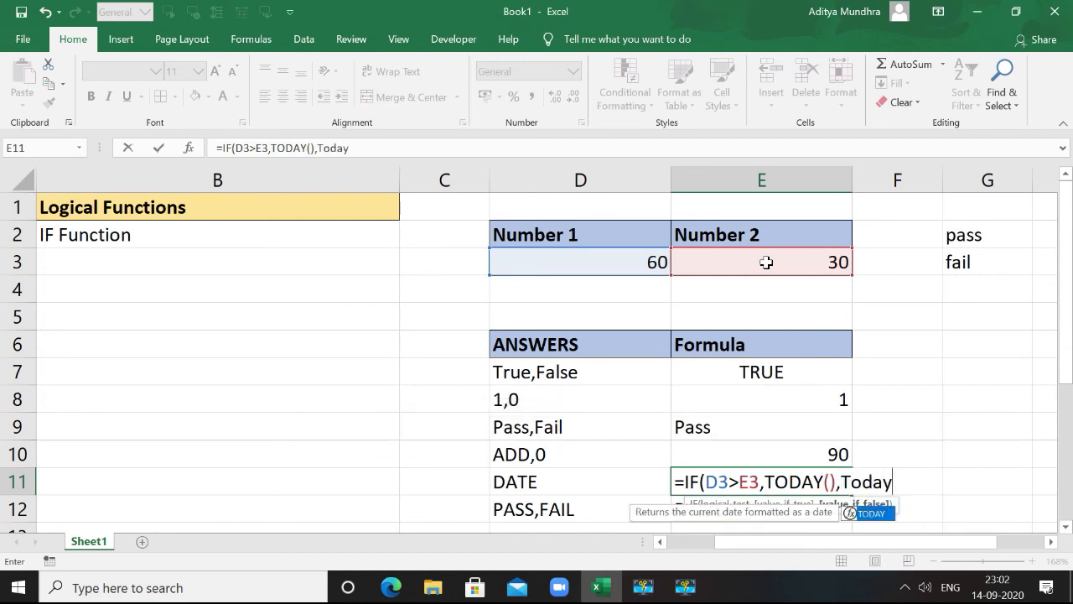
key(Tab)
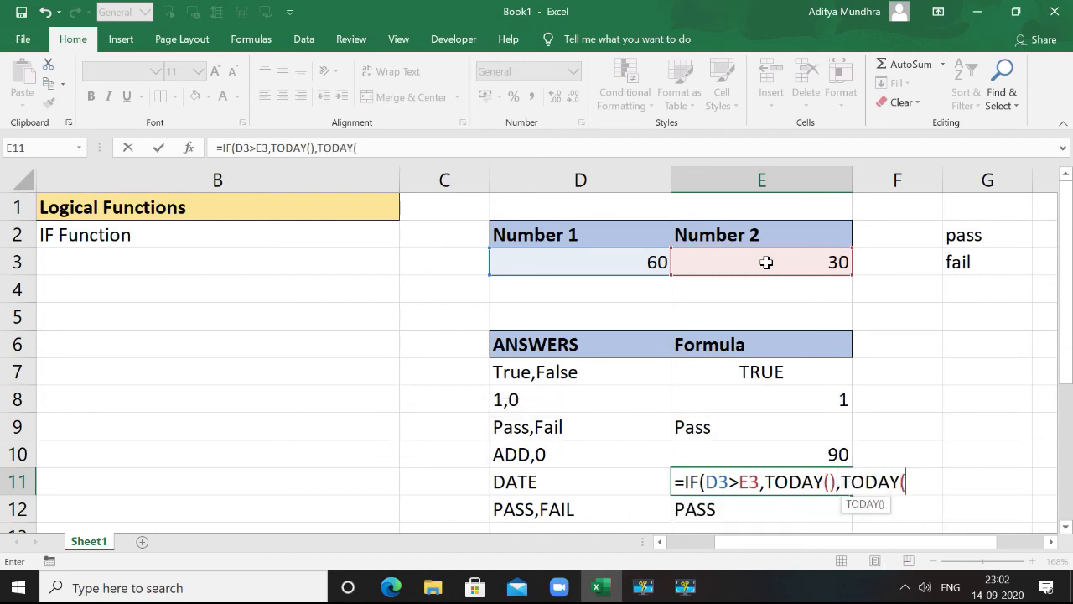
text())
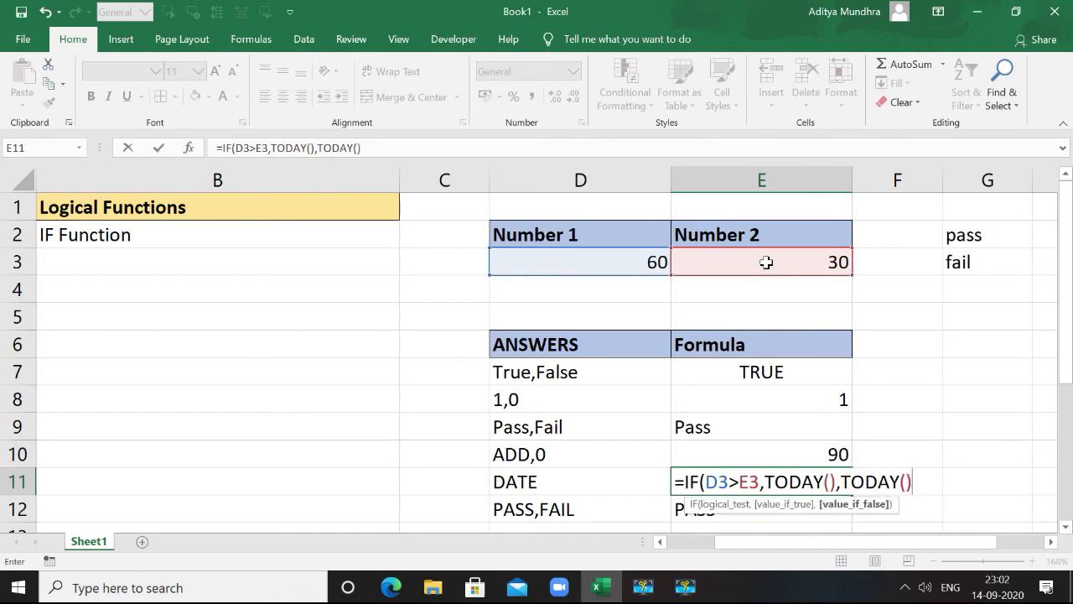
text(=)
key(BackSpace)
text(+10))
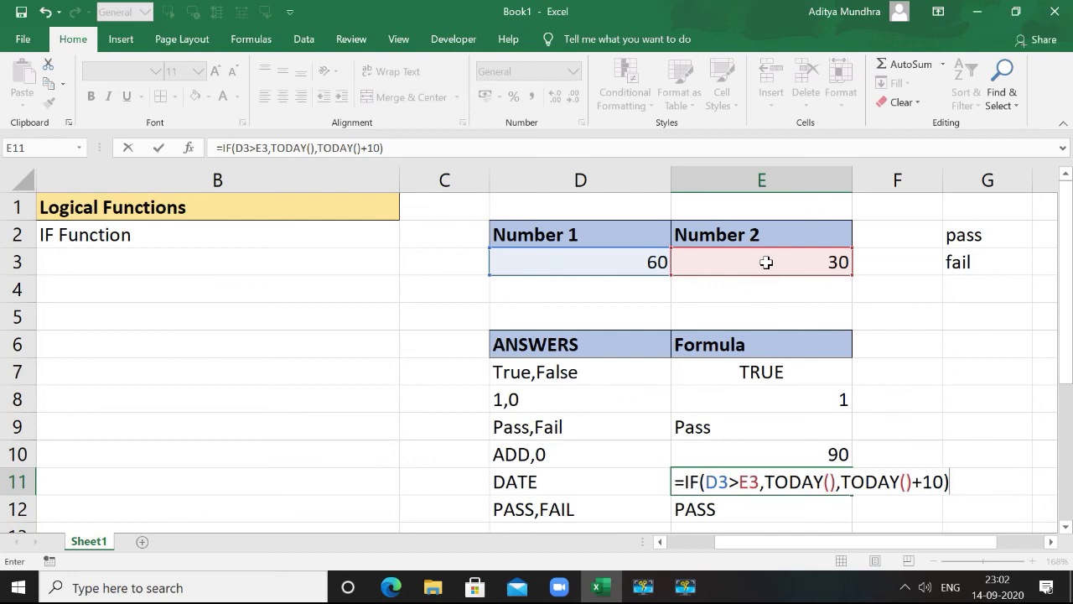
key(Return)
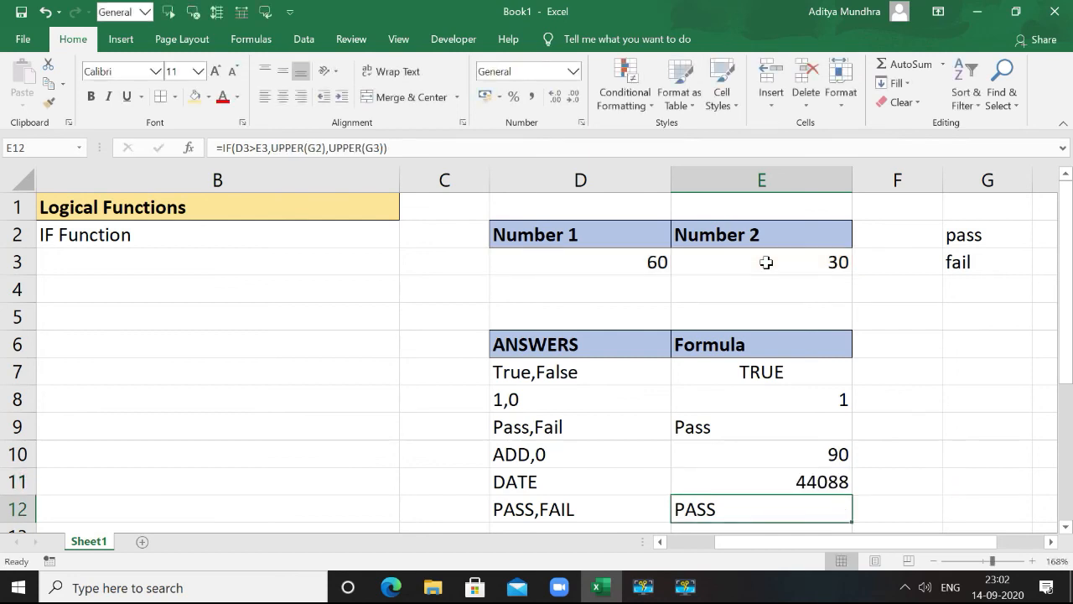
- Apply the Short Date number format to the DATE formula cell E11
click(785, 486)
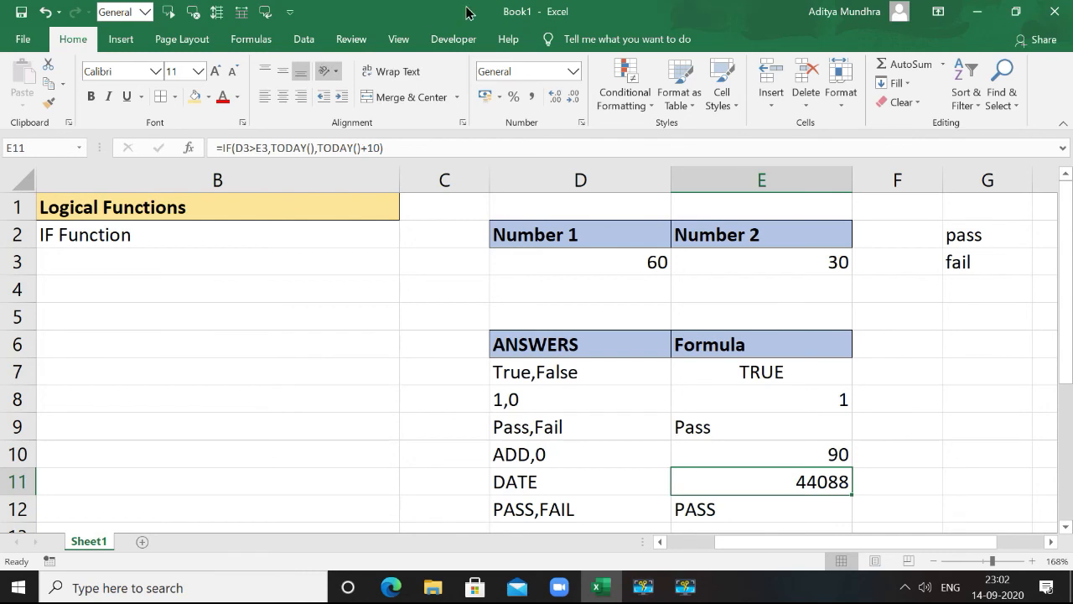
click(574, 72)
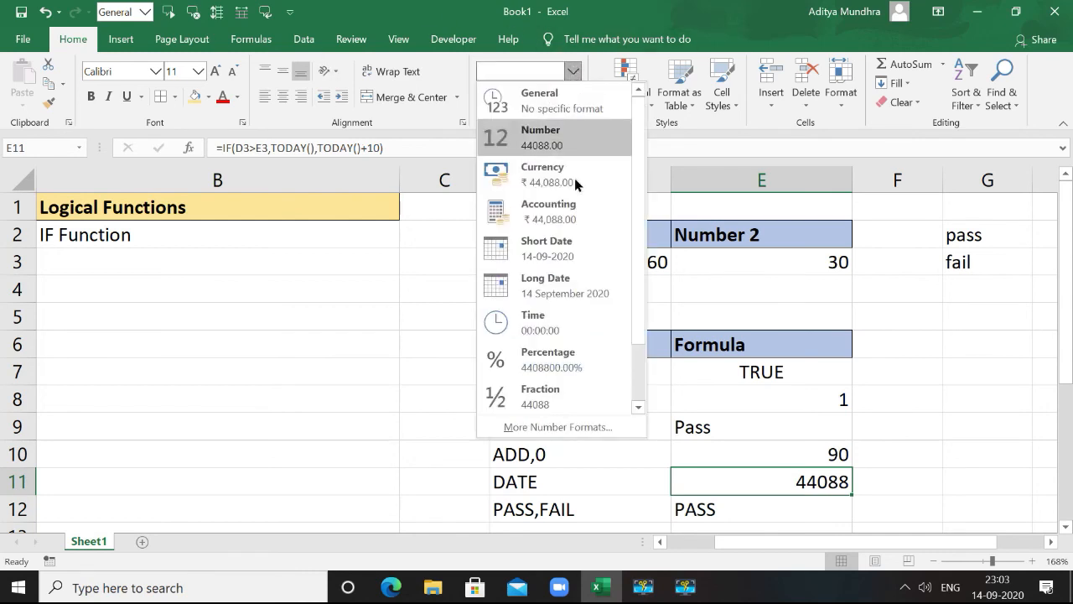
click(576, 249)
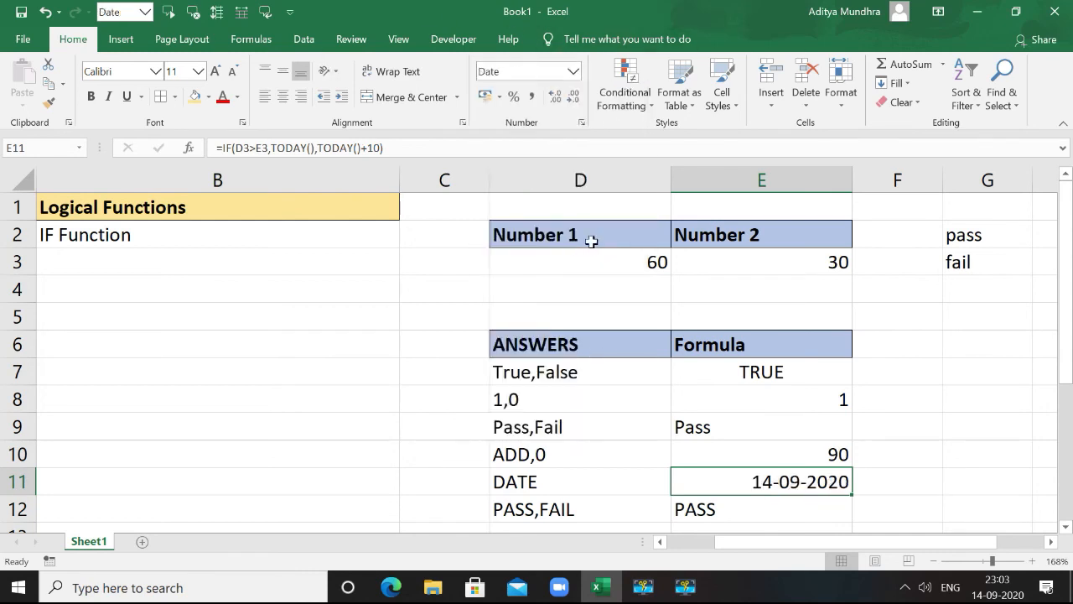